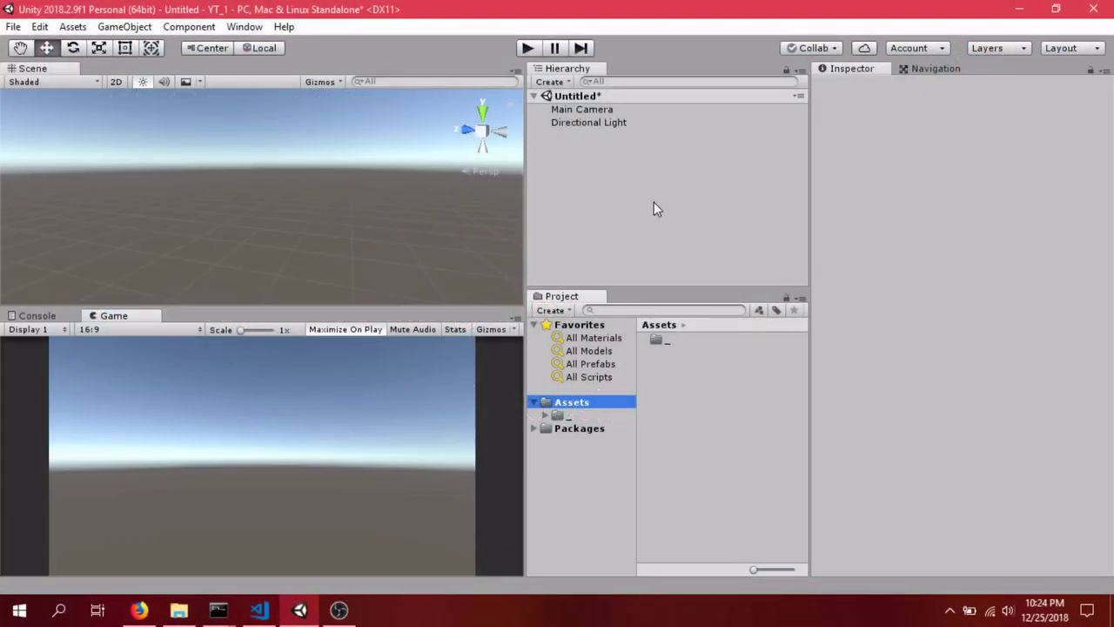
Add a 3D plane to the scene and name it Ground.
right_drag(294, 181, 298, 192)
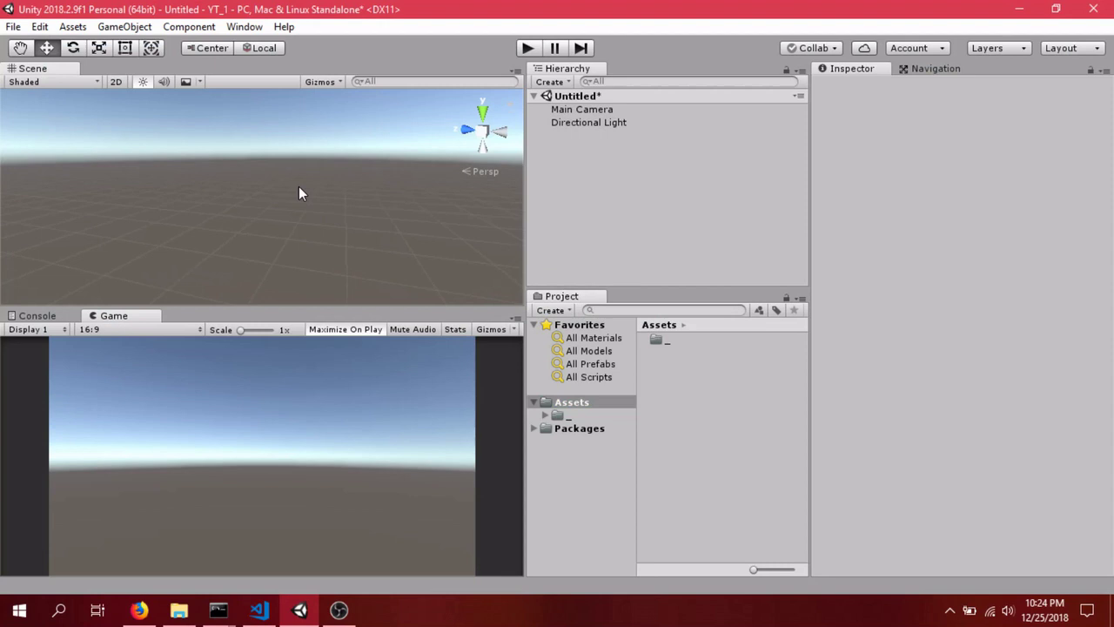
right_click(583, 182)
mouse_move(667, 336)
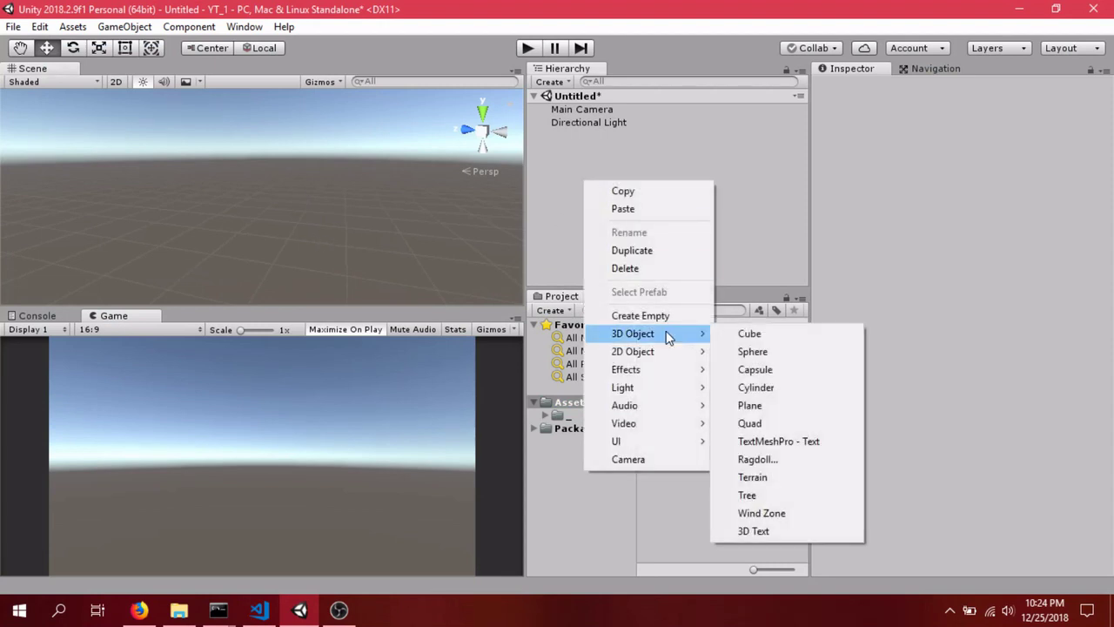
click(770, 407)
key(F2)
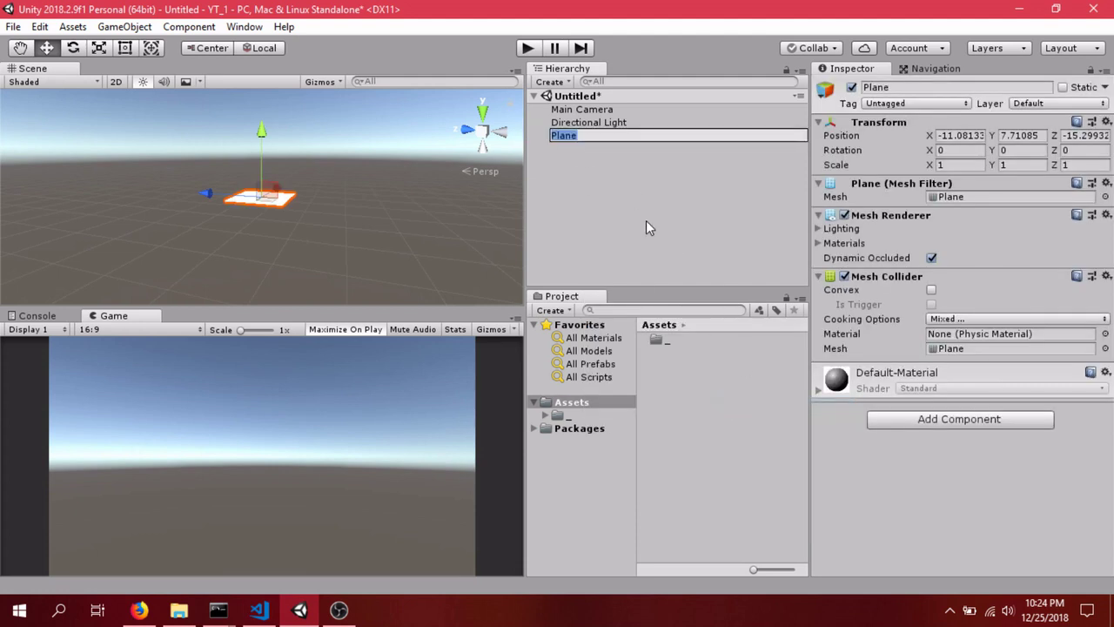
text(Ground)
key(Return)
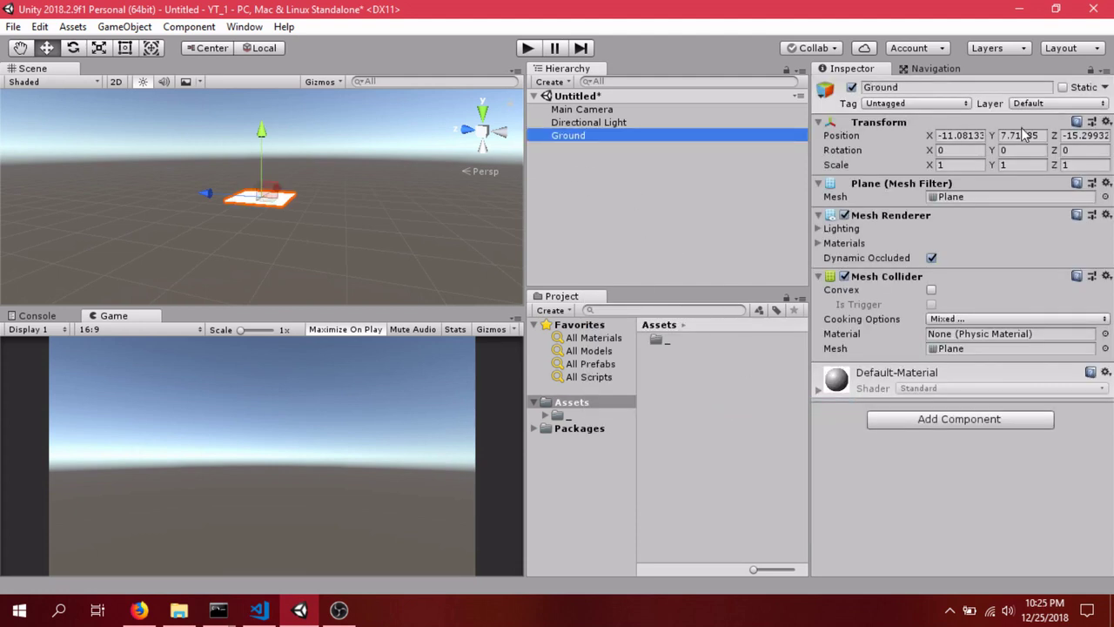
Place the Ground plane at position 0, 0, 0 with scale 10, 10, 10.
click(963, 137)
text(0)
key(Tab)
text(0)
key(Tab)
text(0)
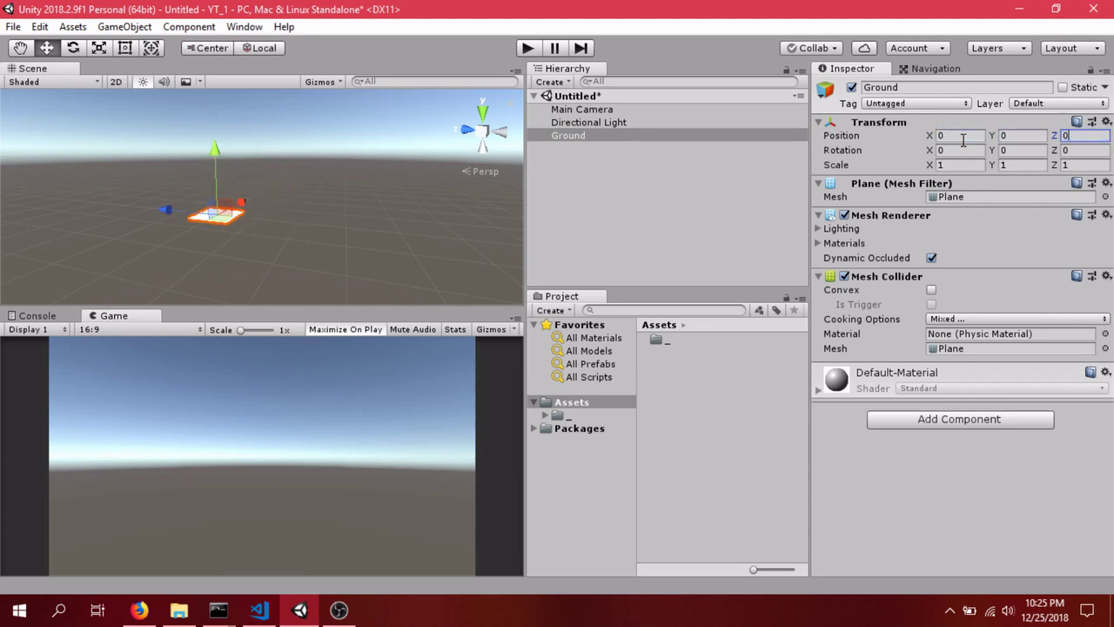
click(956, 165)
text(10)
key(Tab)
text(10)
key(Tab)
text(10)
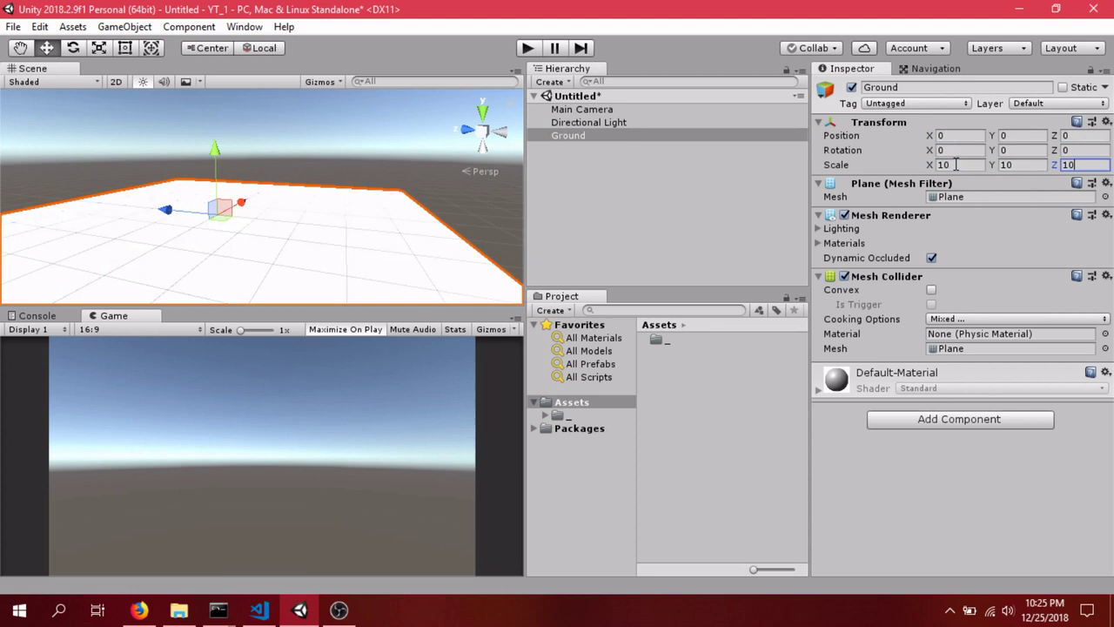
alt+drag(408, 162, 400, 307)
Create a folder named Materials in Assets.
click(576, 406)
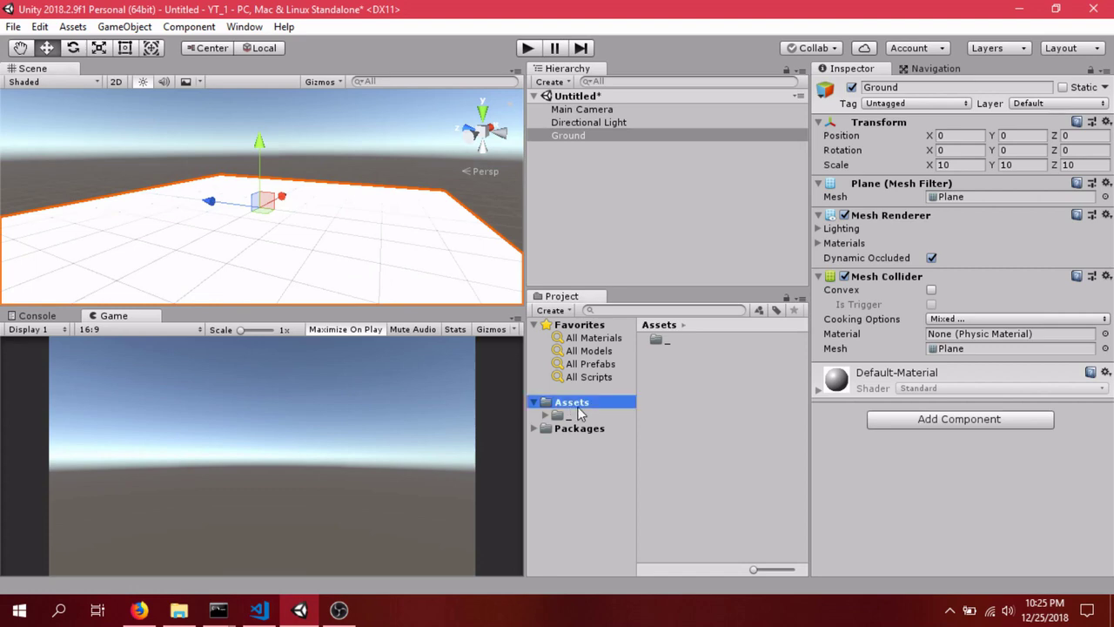
right_click(582, 415)
mouse_move(663, 22)
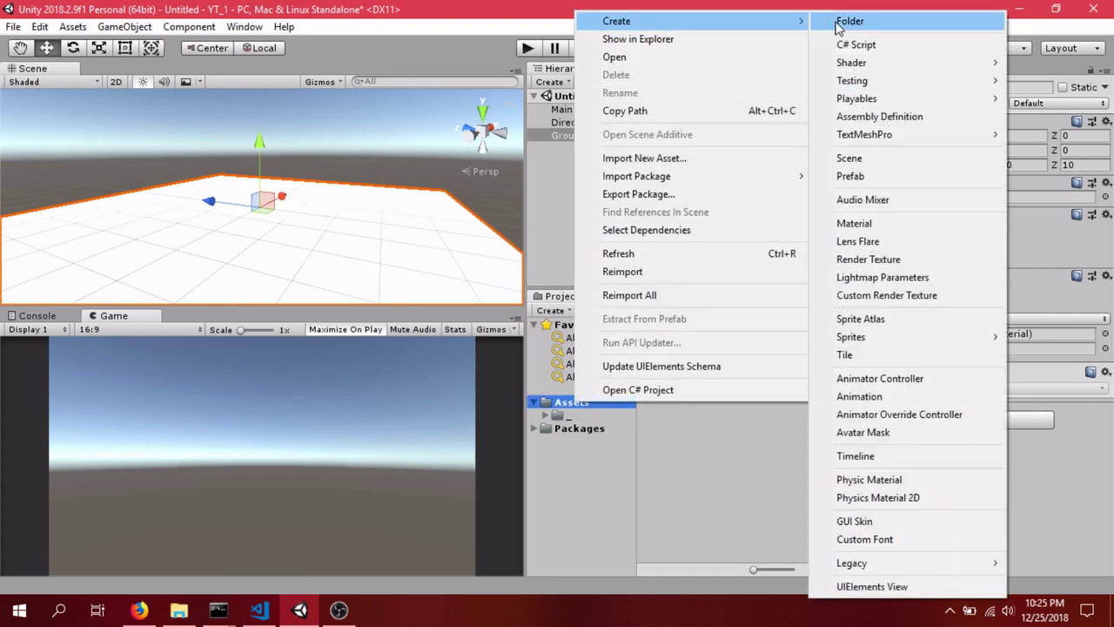
click(840, 23)
text(Material)
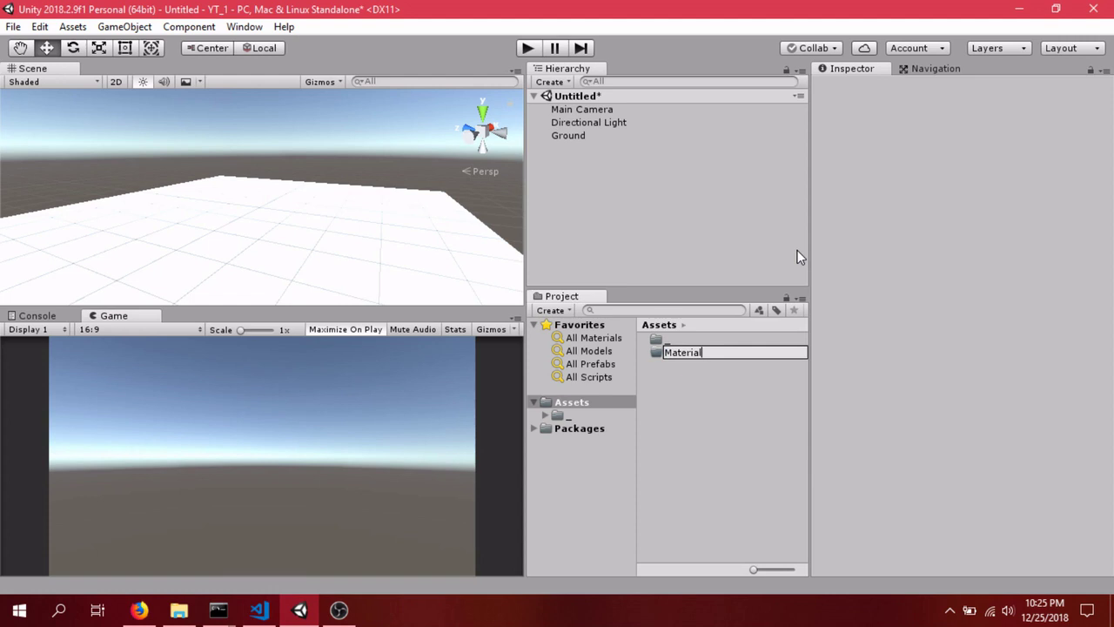
key(Return)
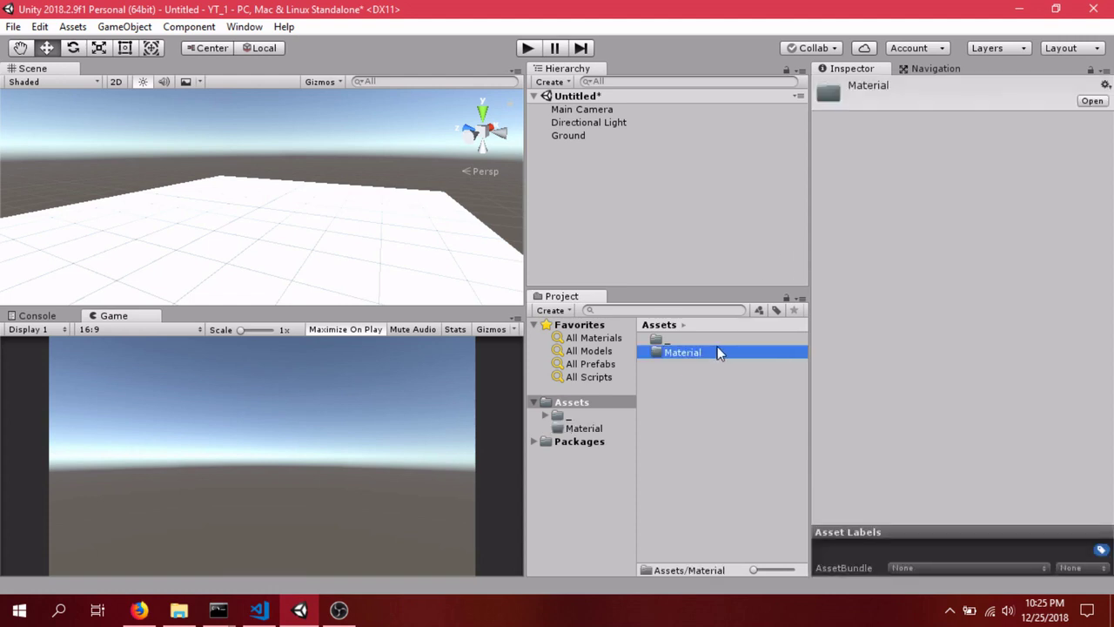
click(722, 352)
key(Right)
text(s)
key(Return)
Create a Ground material inside Materials and apply it to the Ground plane.
double_click(687, 352)
right_click(692, 357)
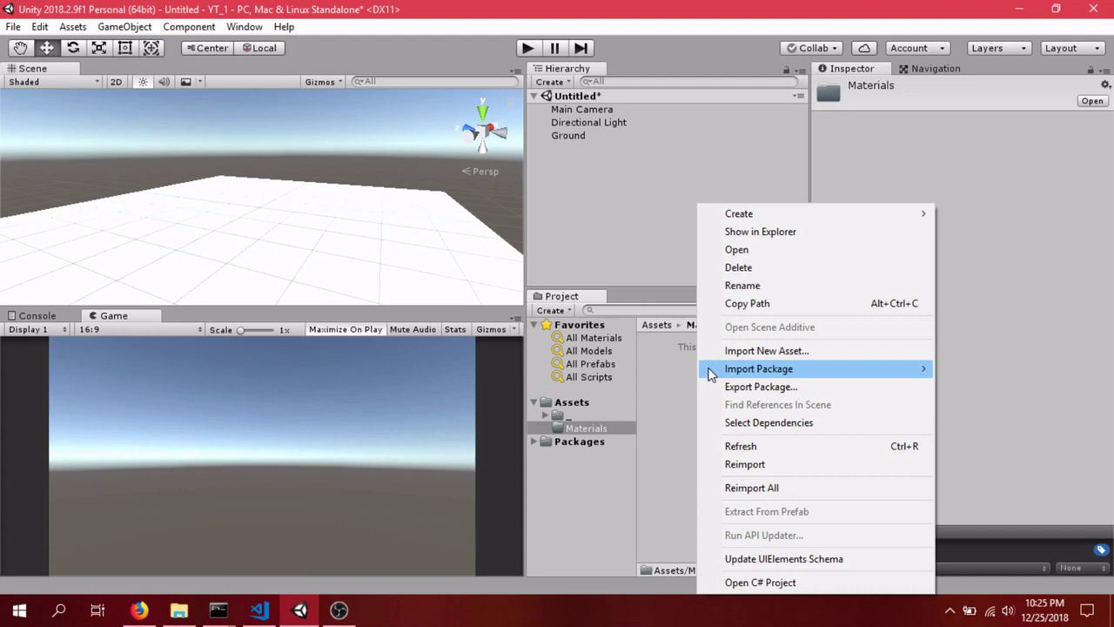
mouse_move(758, 217)
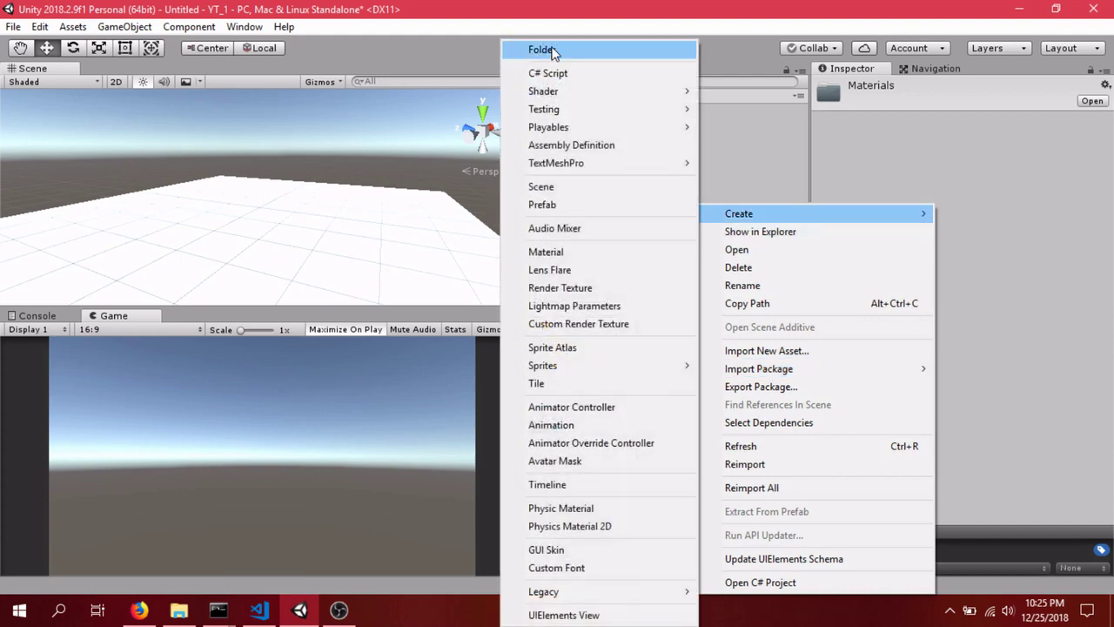
click(585, 252)
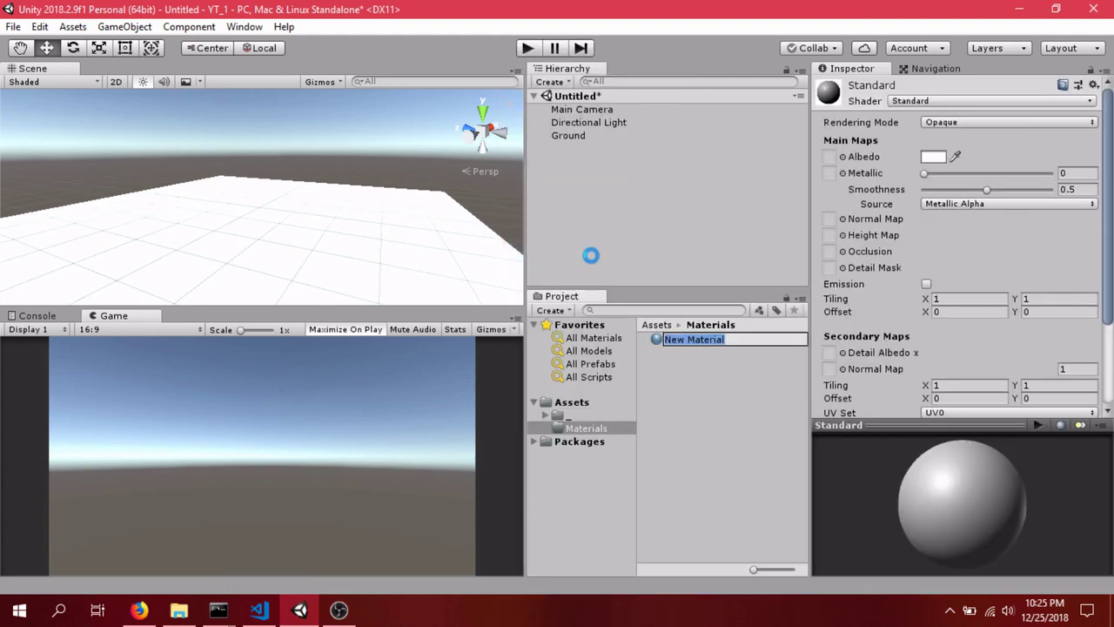
click(685, 339)
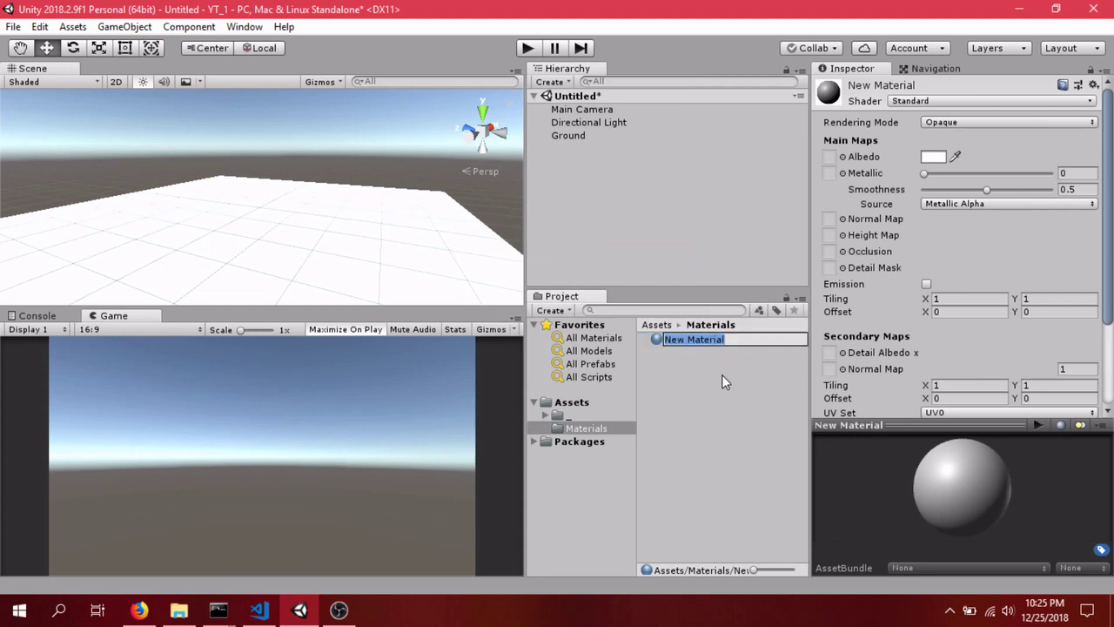
text(Ground)
key(Return)
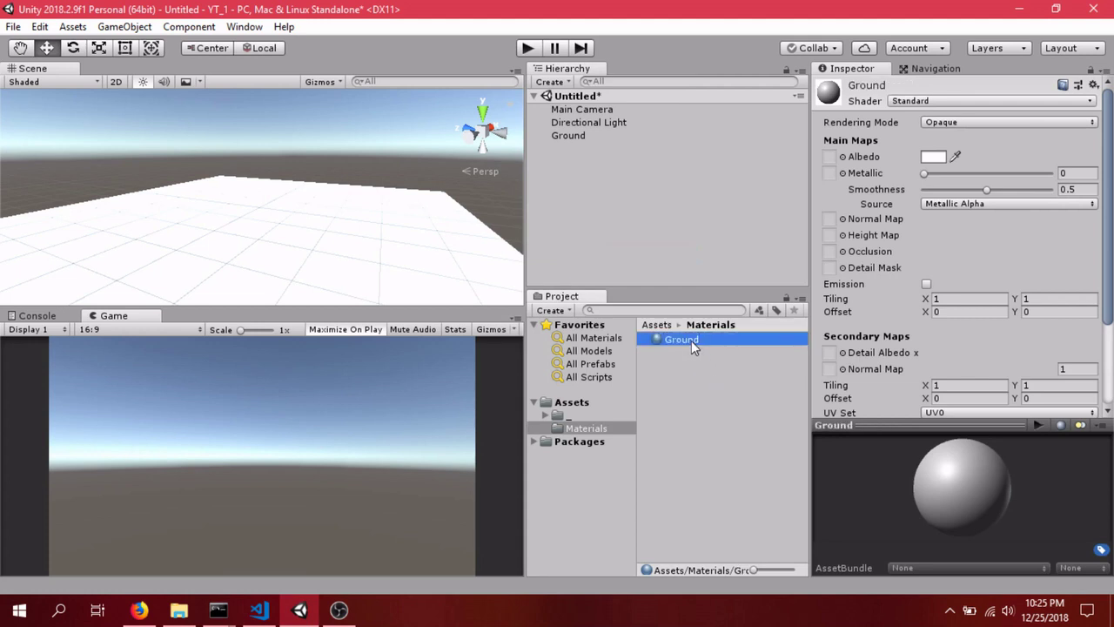
drag(692, 340, 571, 137)
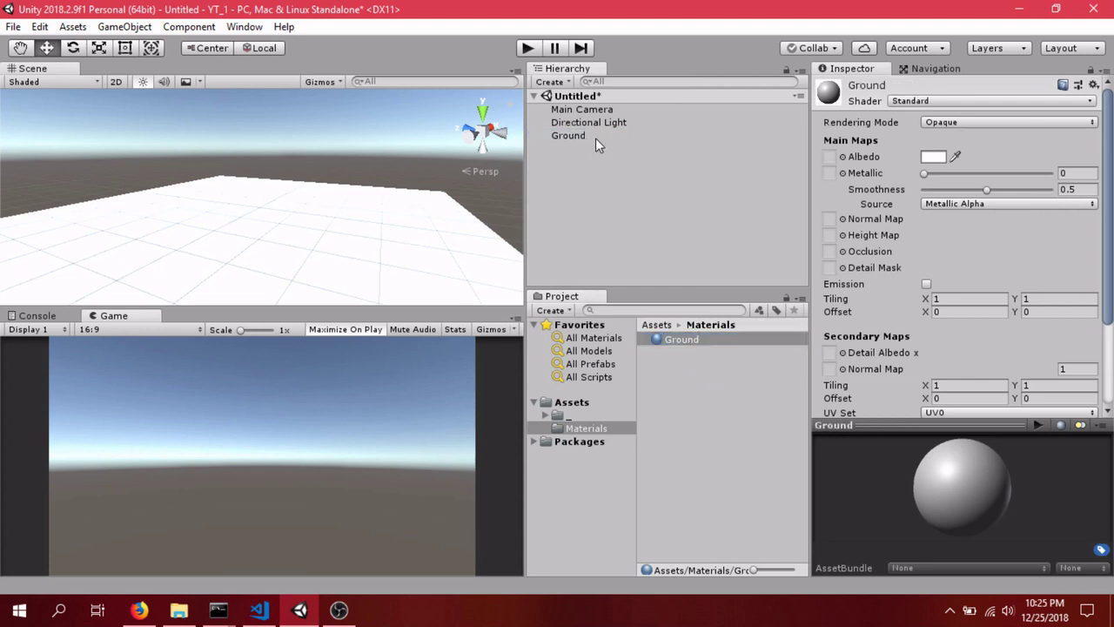
Set the Ground material's base colour to dark brown (5E2004).
click(933, 157)
mouse_move(783, 184)
mouse_down()
mouse_move(803, 186)
mouse_move(805, 202)
mouse_move(823, 199)
mouse_move(807, 220)
mouse_move(814, 235)
mouse_move(787, 234)
mouse_move(796, 242)
mouse_up()
click(825, 96)
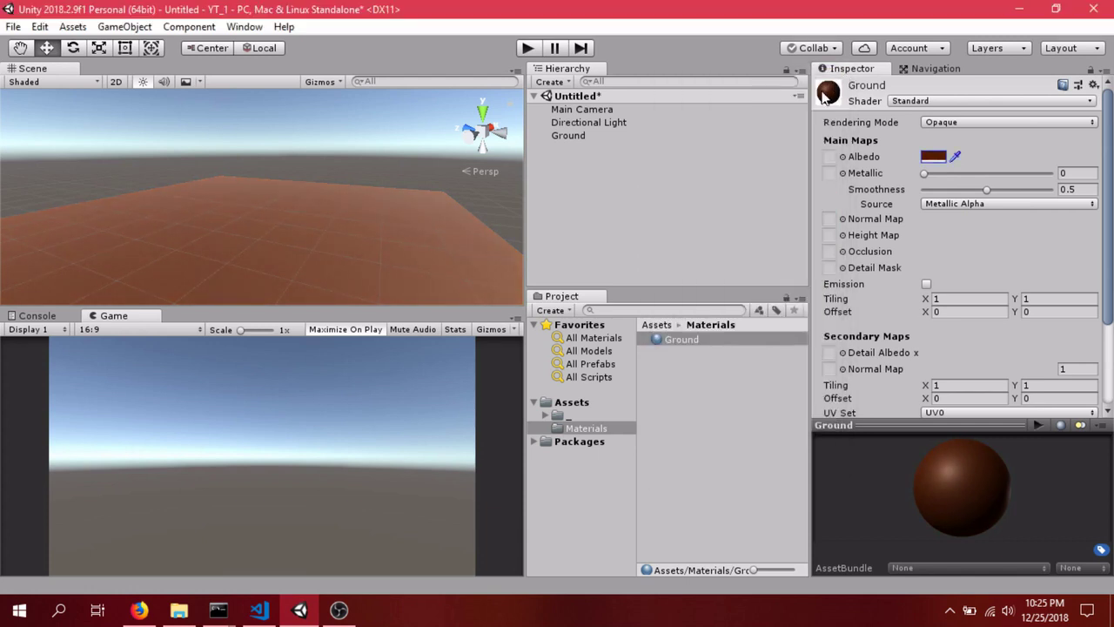
click(602, 195)
click(680, 338)
right_drag(356, 213, 375, 235)
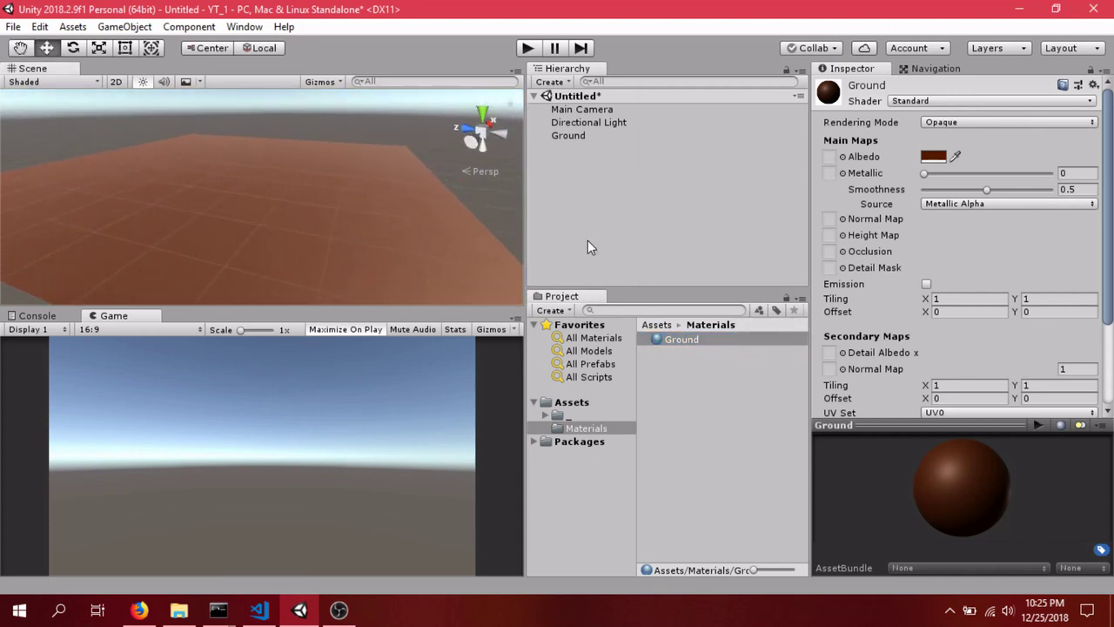
Add a 3D cube to the scene and name it PlayerUnit.
click(591, 215)
right_click(580, 178)
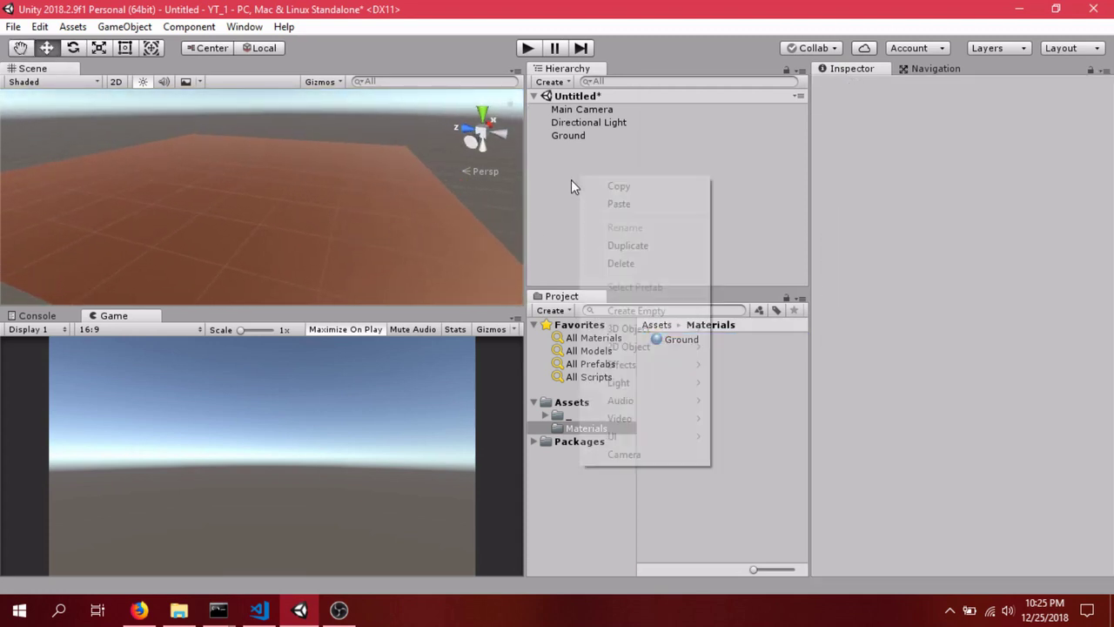
mouse_move(663, 335)
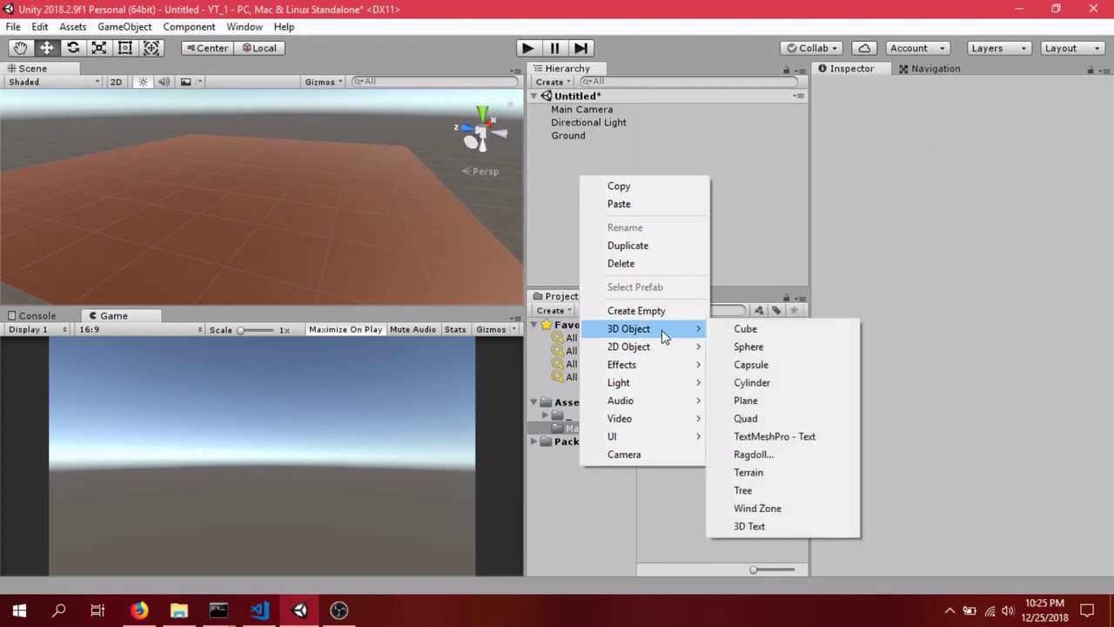
click(742, 329)
click(567, 150)
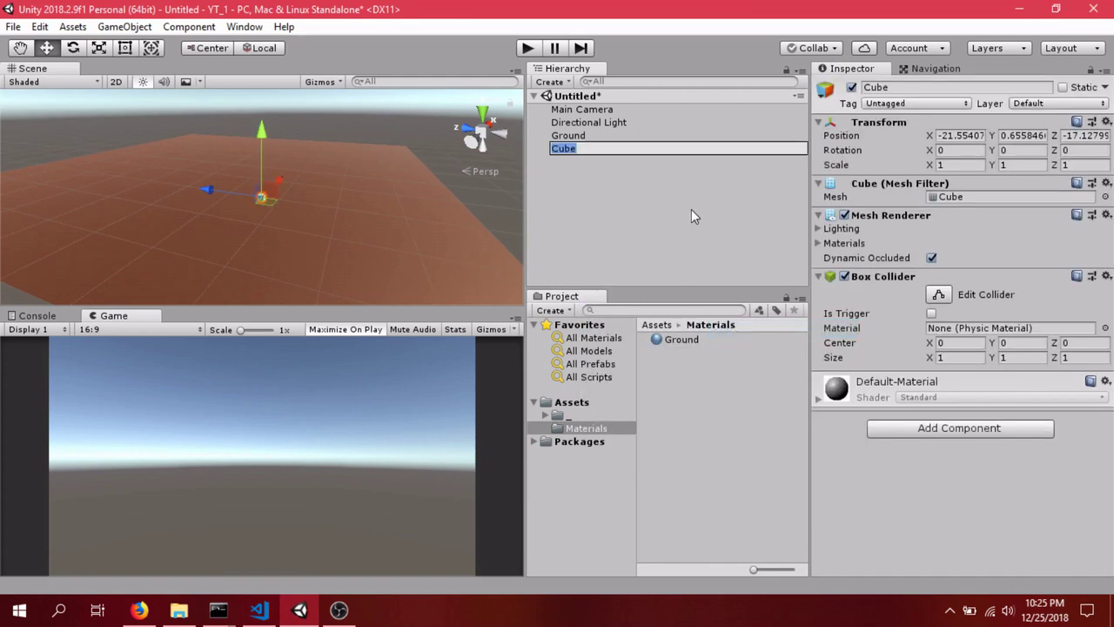
text(PlayerUnit)
key(Return)
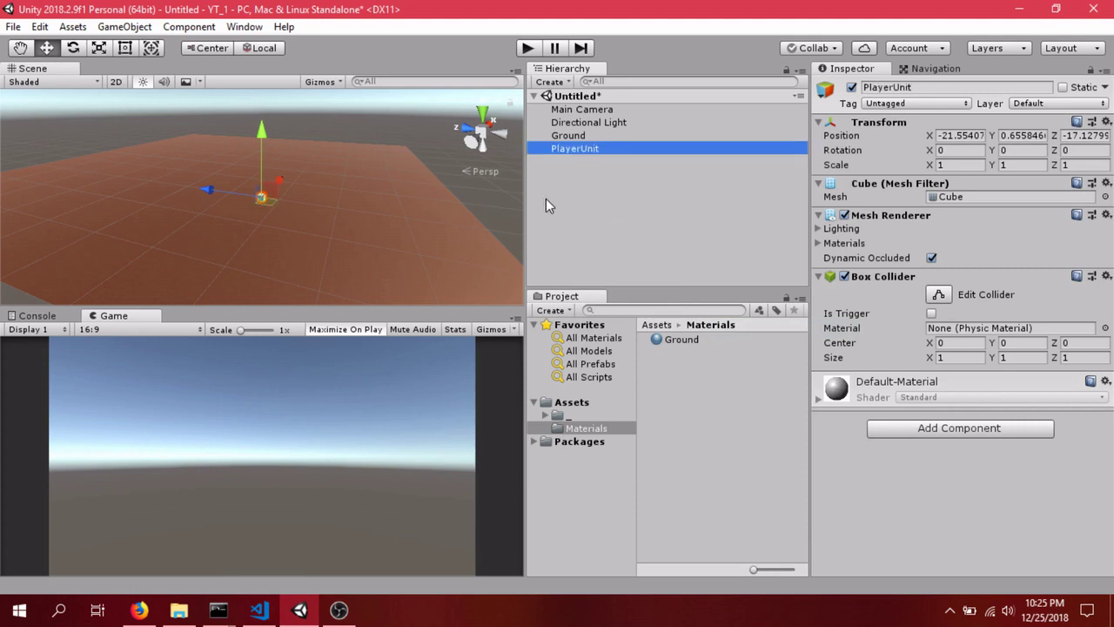
Set the PlayerUnit cube's position to 0, 0, 0.
click(948, 136)
text(0)
key(Tab)
text(0)
key(Tab)
text(0)
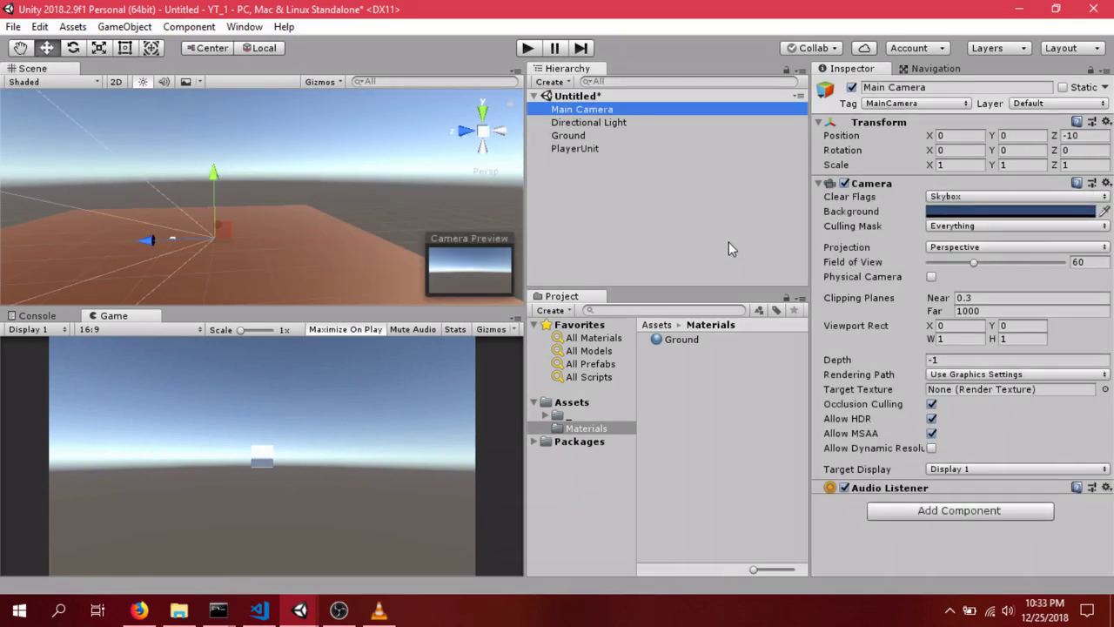
Make the Main Camera orthographic with size 11.
click(953, 248)
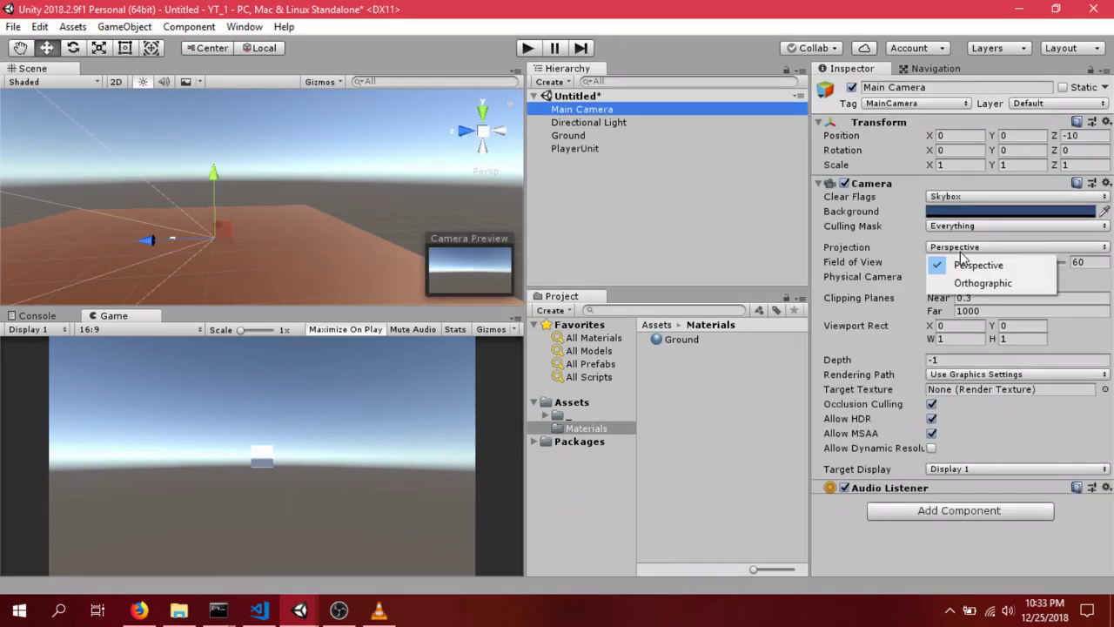
click(979, 281)
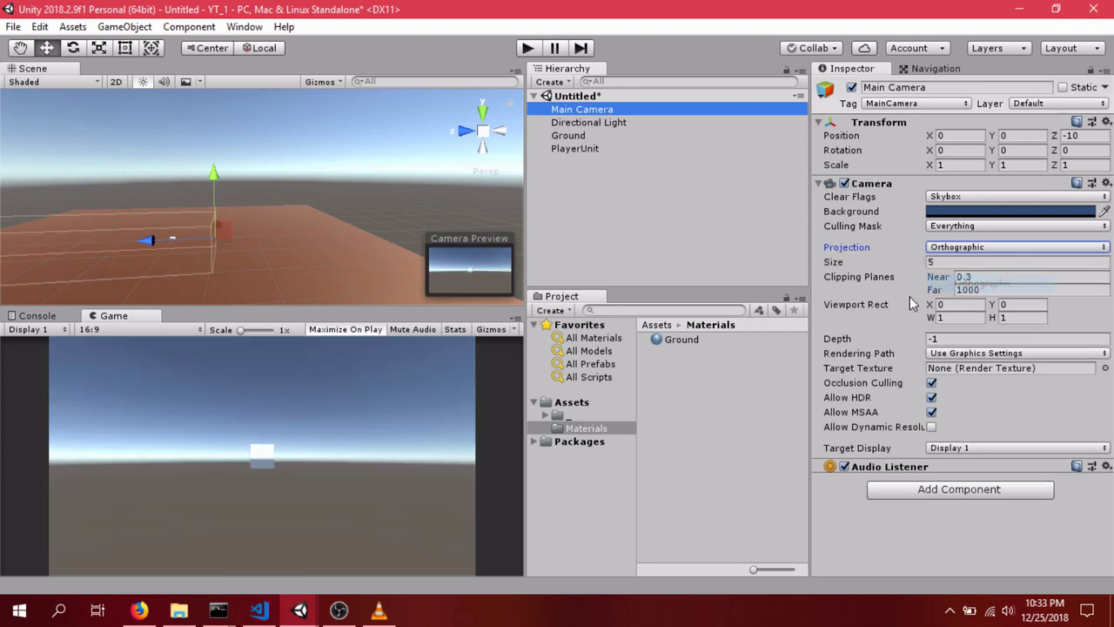
click(962, 262)
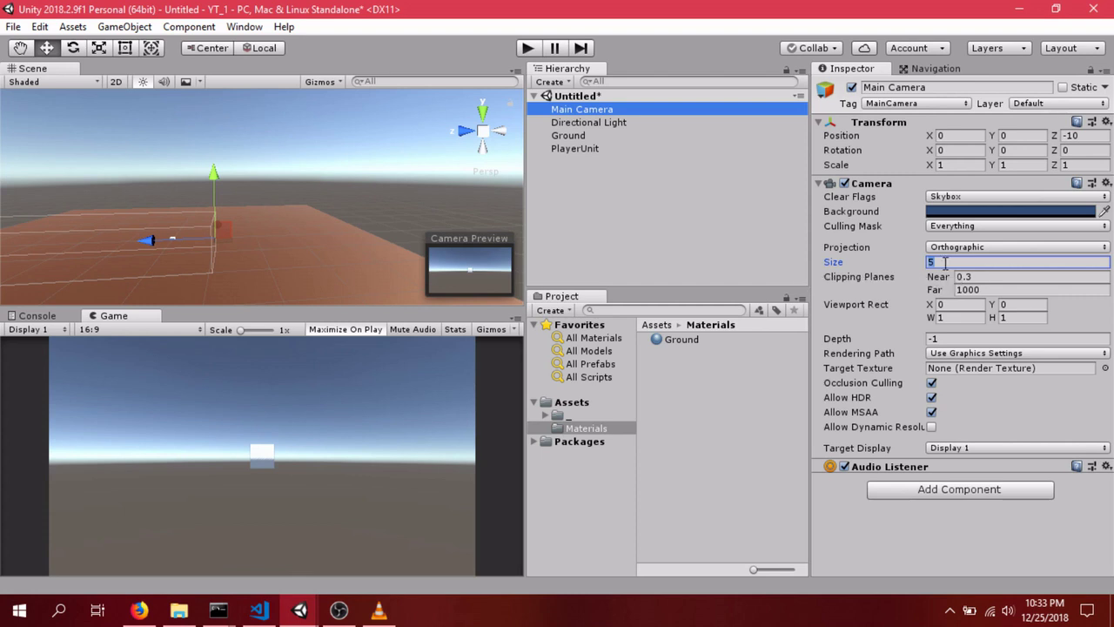
text(11)
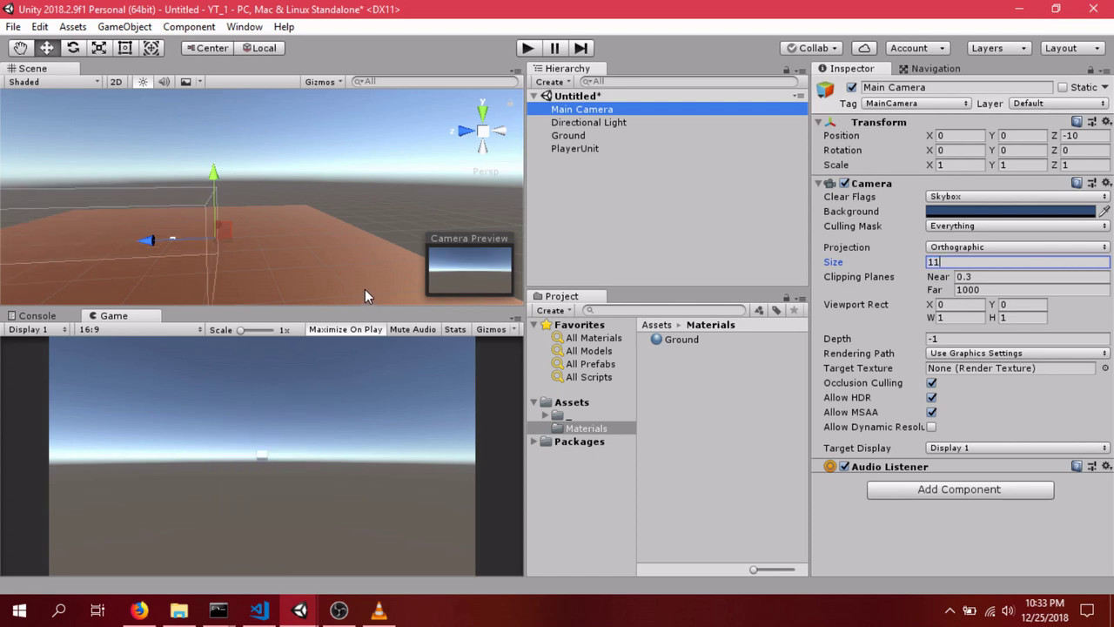
Move the Main Camera to position 12, 9, -17.
click(968, 135)
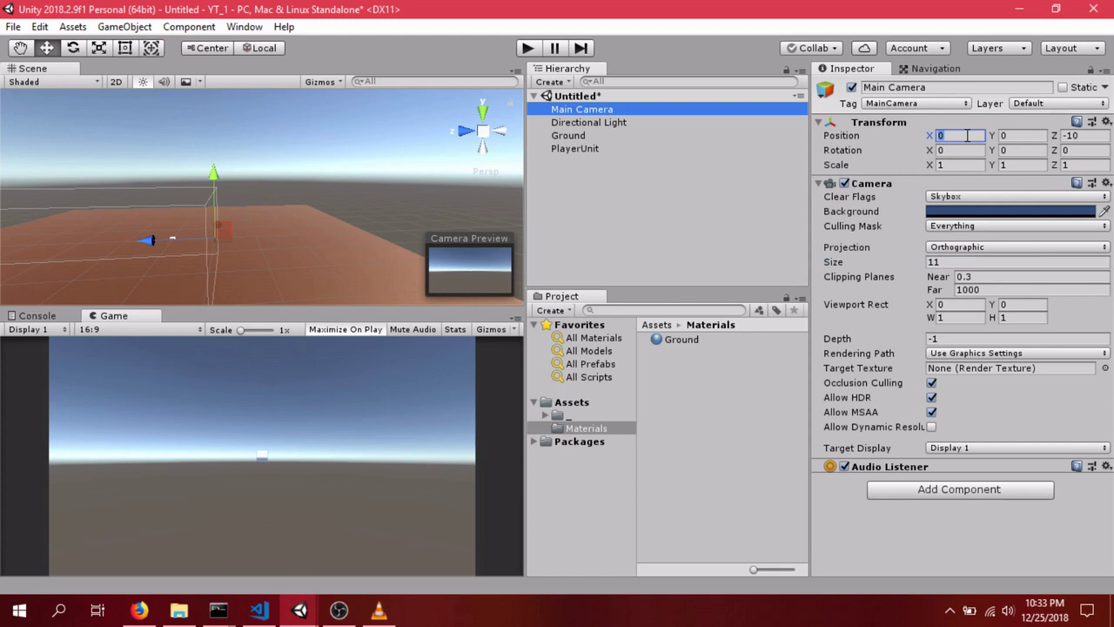
text(12)
key(Tab)
text(9)
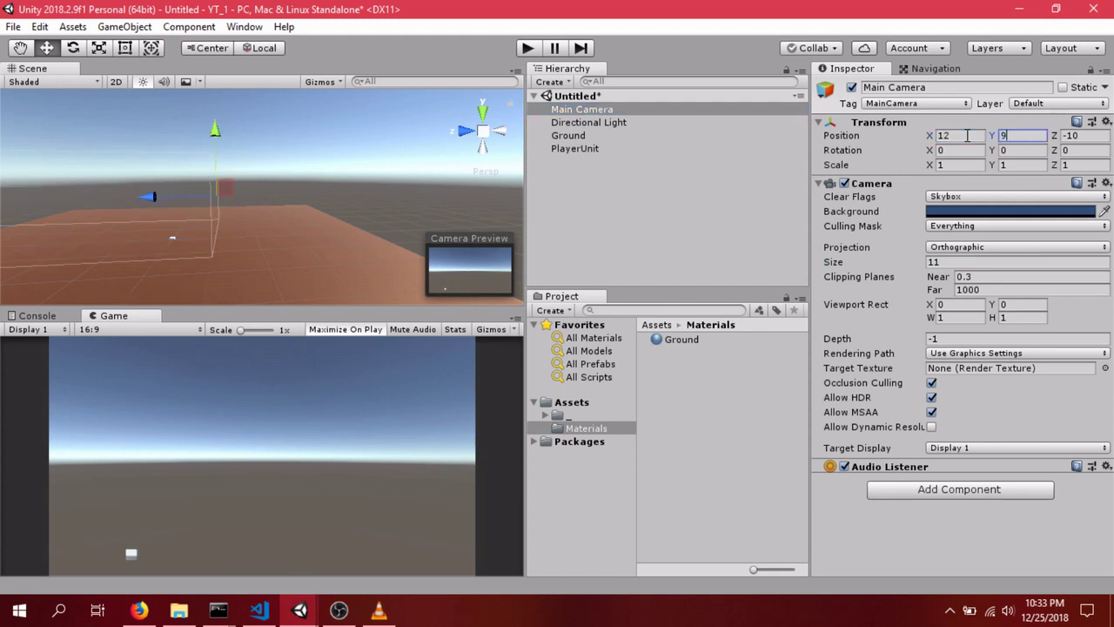
key(Tab)
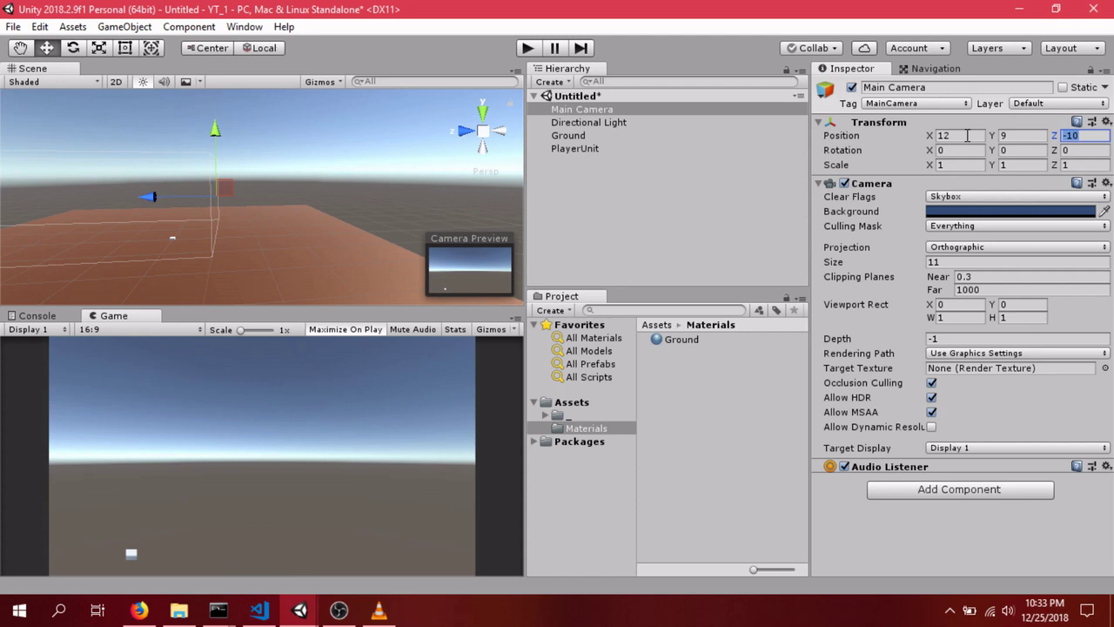
text(-17)
key(Tab)
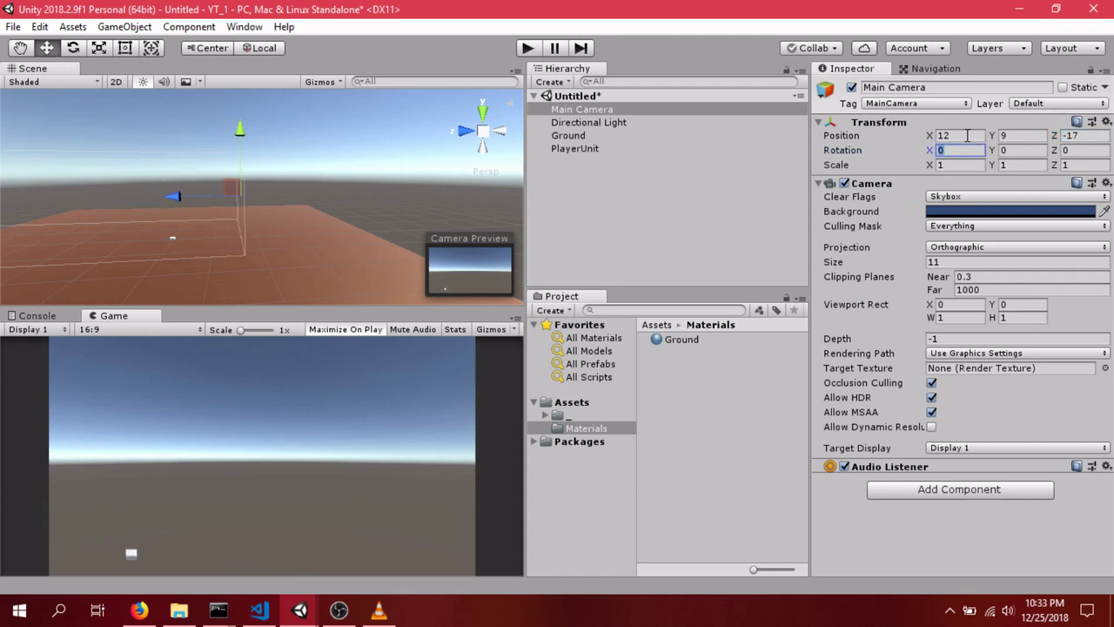
Rotate the Main Camera to 28, 13, 0 so it looks down on the ground.
text(28)
key(Tab)
text(14)
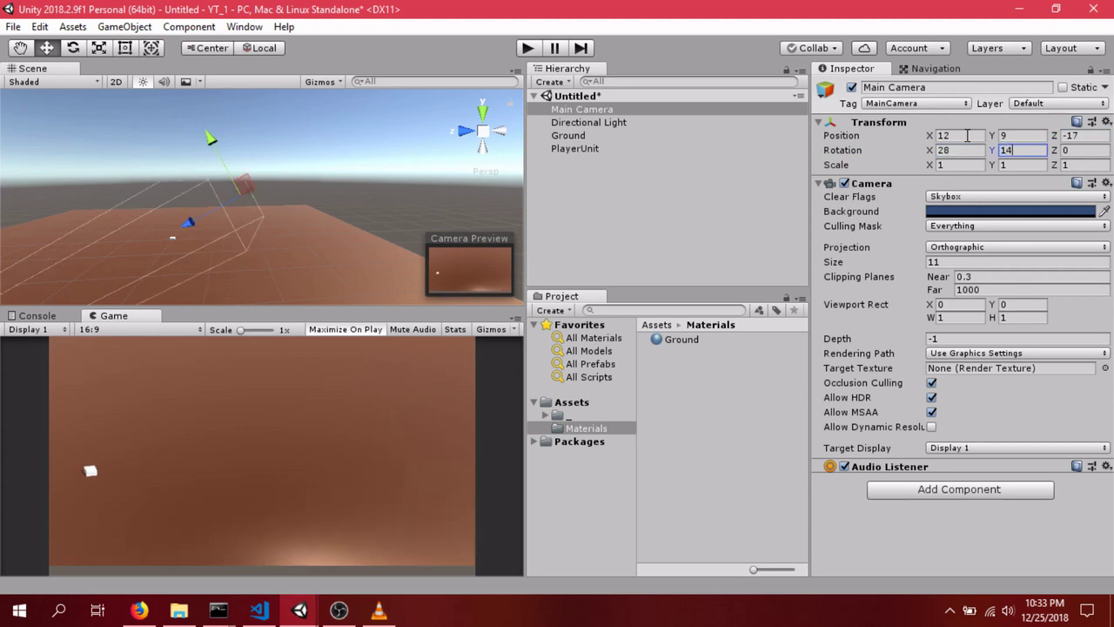
key(BackSpace)
text(3)
key(Tab)
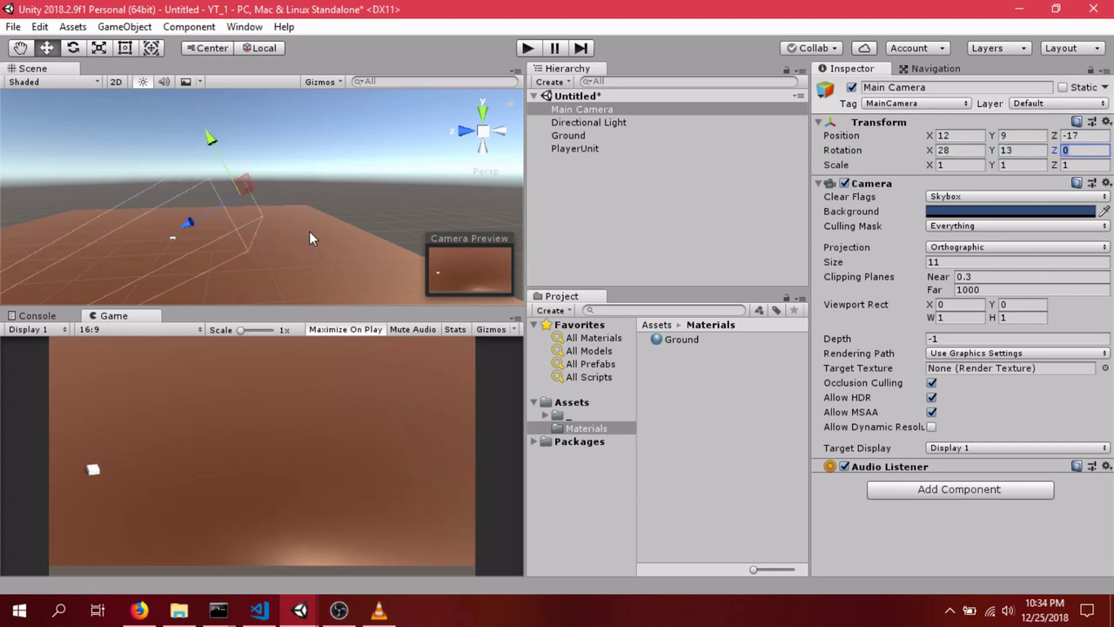
Raise the PlayerUnit cube to Y position 0.5 so it rests on the ground.
click(576, 148)
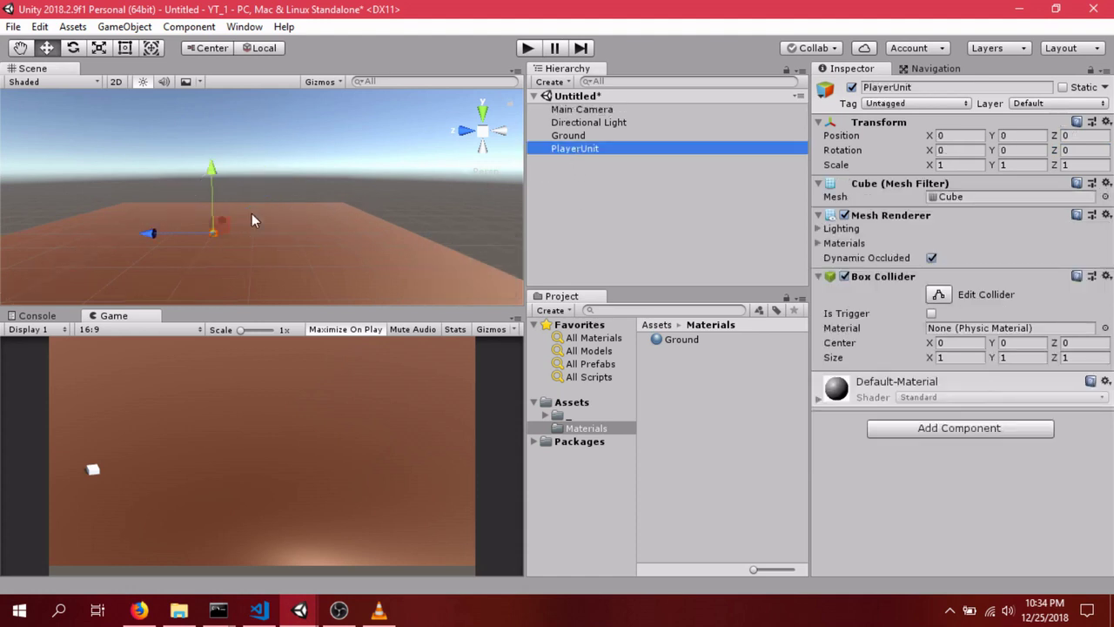
drag(210, 188, 206, 179)
click(1025, 135)
text(0.5)
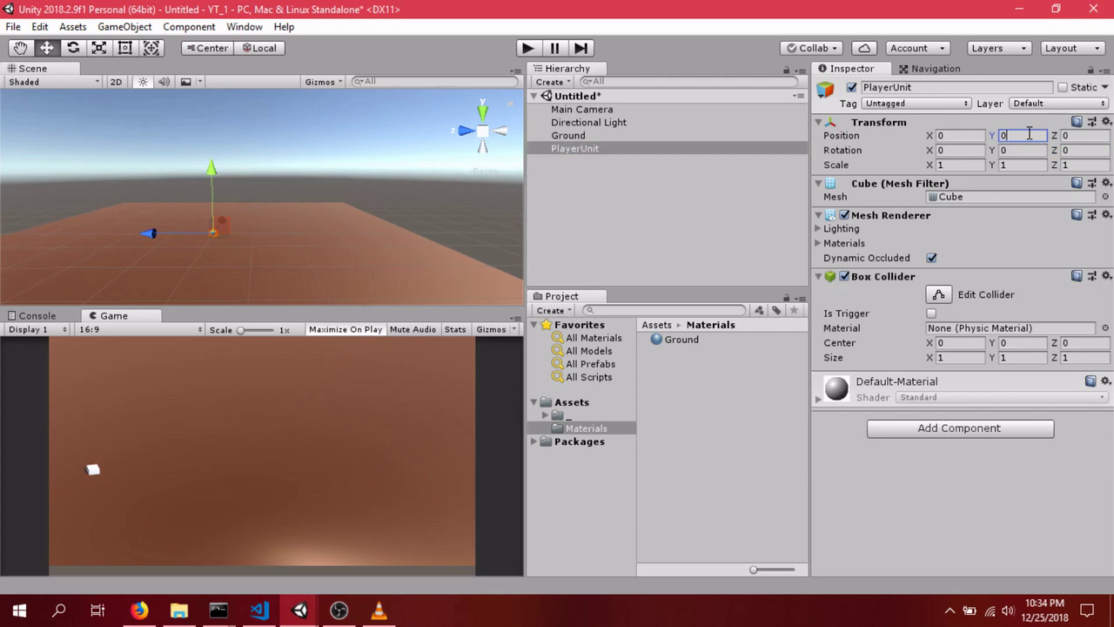
click(574, 139)
click(572, 149)
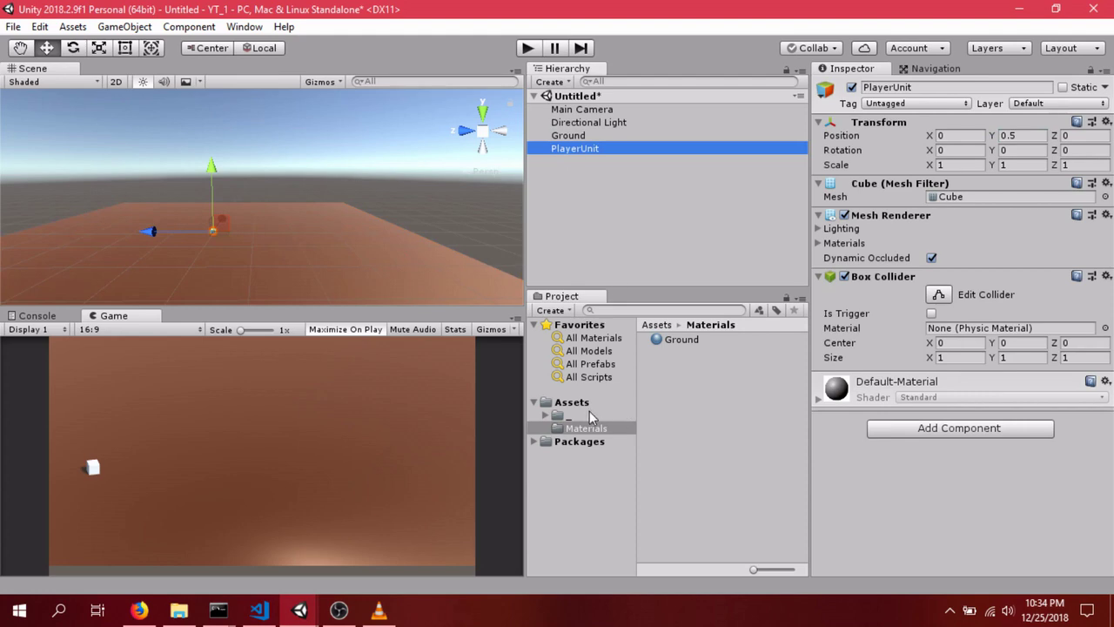
Create a Prefabs folder in Assets and drag PlayerUnit into it to make a prefab.
right_click(585, 402)
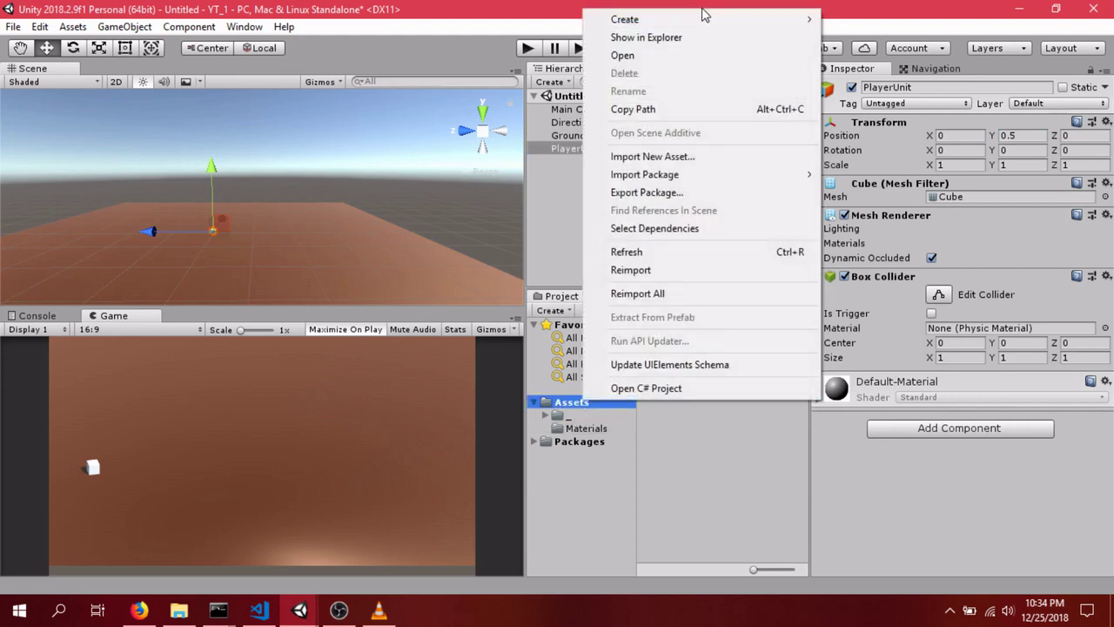
mouse_move(703, 17)
click(889, 19)
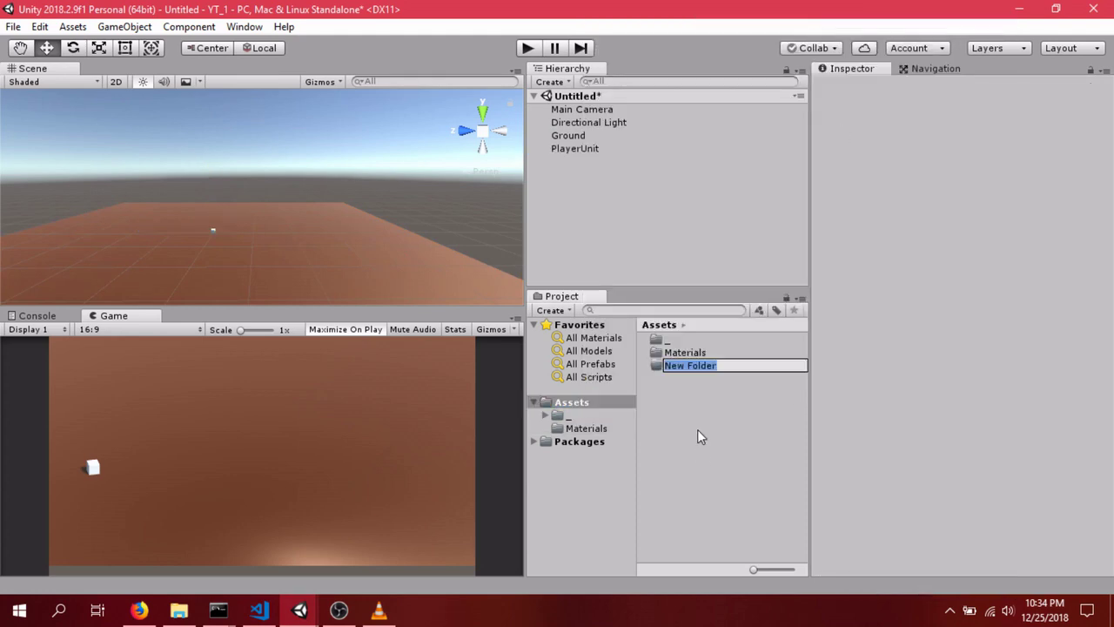
text(Prefabs)
key(Return)
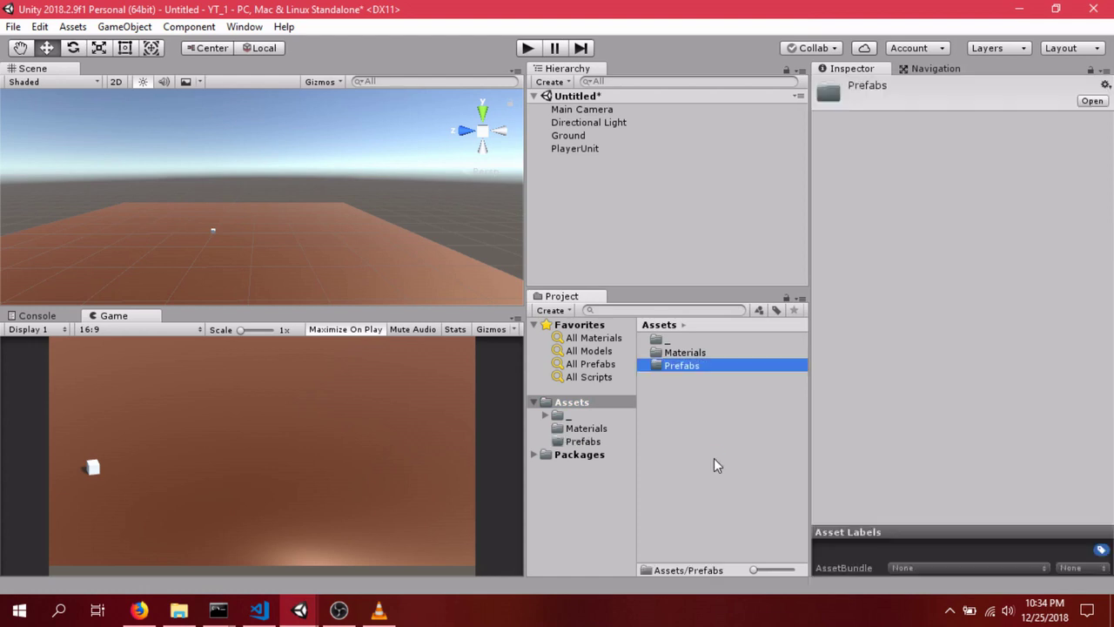
drag(560, 148, 688, 373)
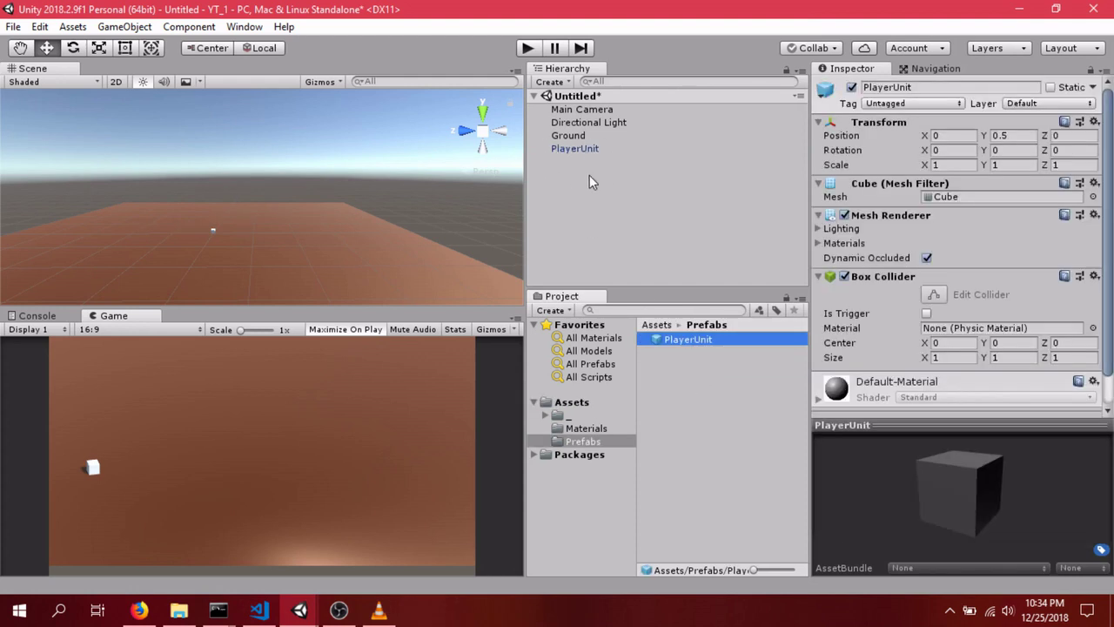
click(575, 149)
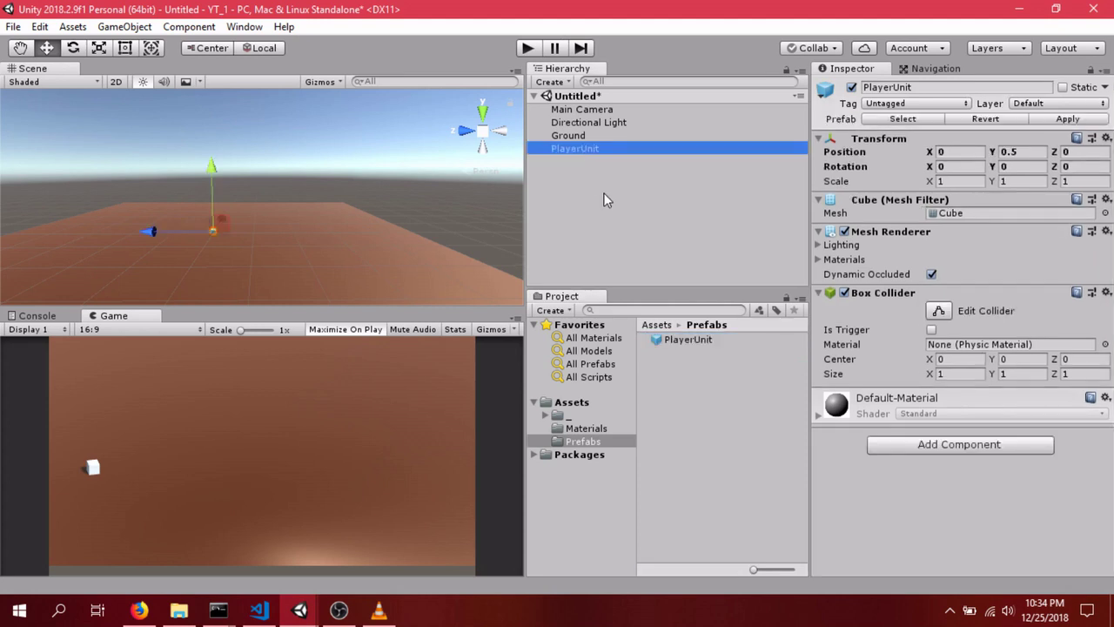
Duplicate PlayerUnit, moving PlayerUnit (2) to Z -12 and PlayerUnit (1) to X 15.4.
right_click(566, 147)
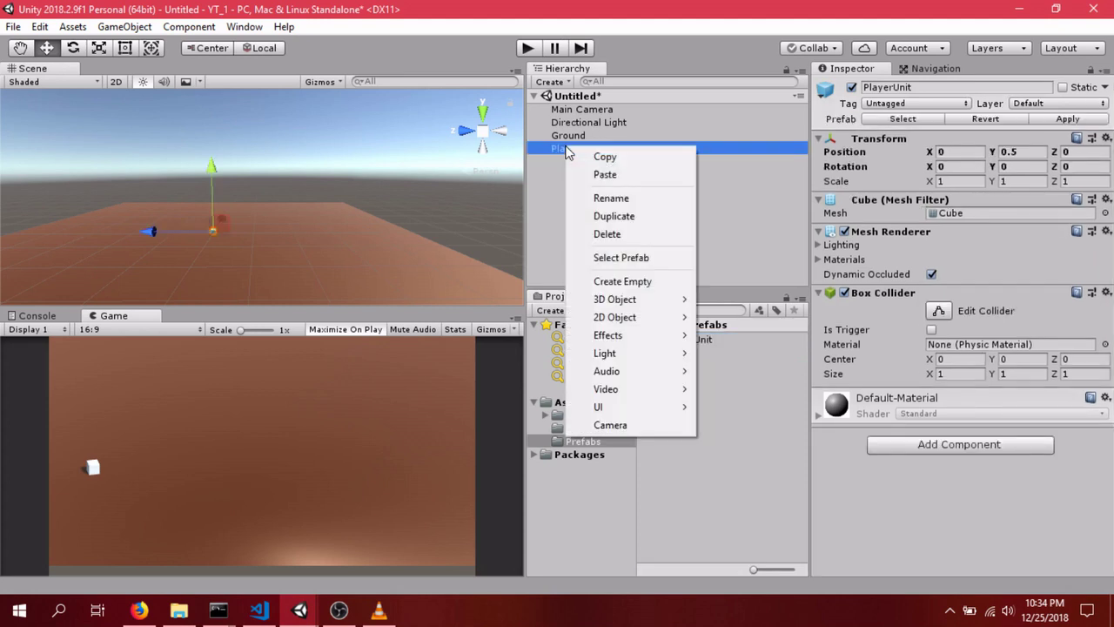
click(563, 157)
click(605, 150)
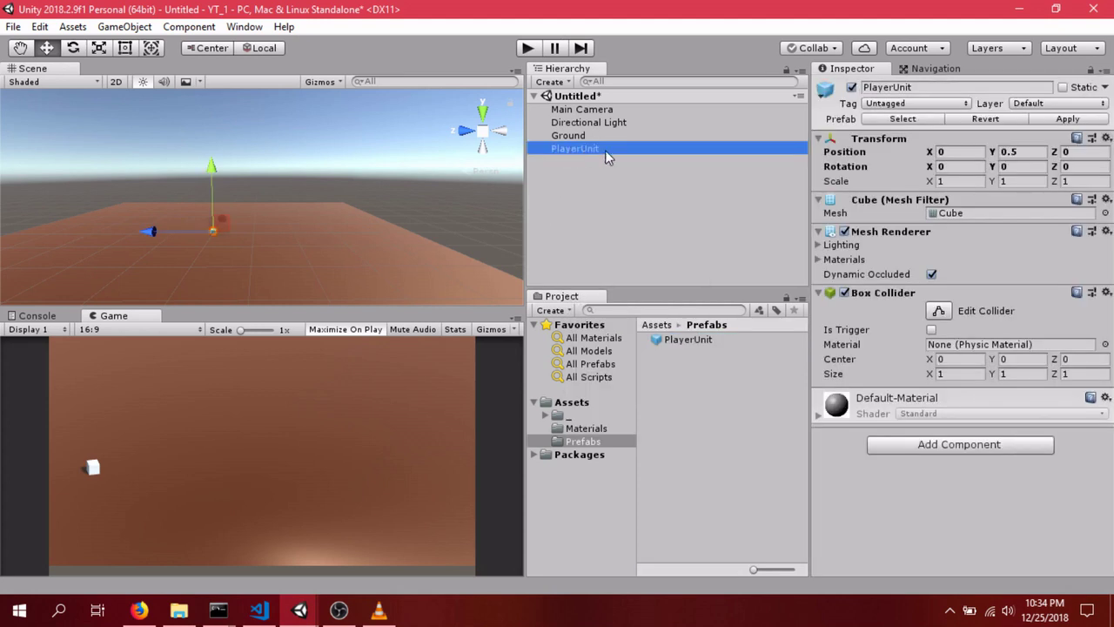
key(ctrl+d)
key(ctrl+d)
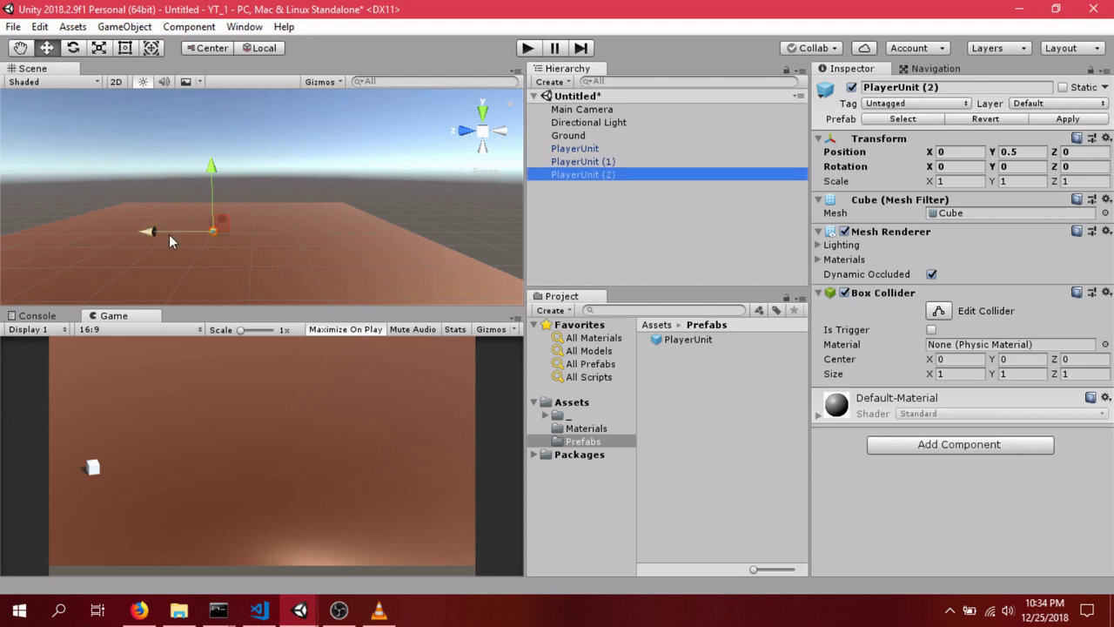
drag(169, 234, 217, 236)
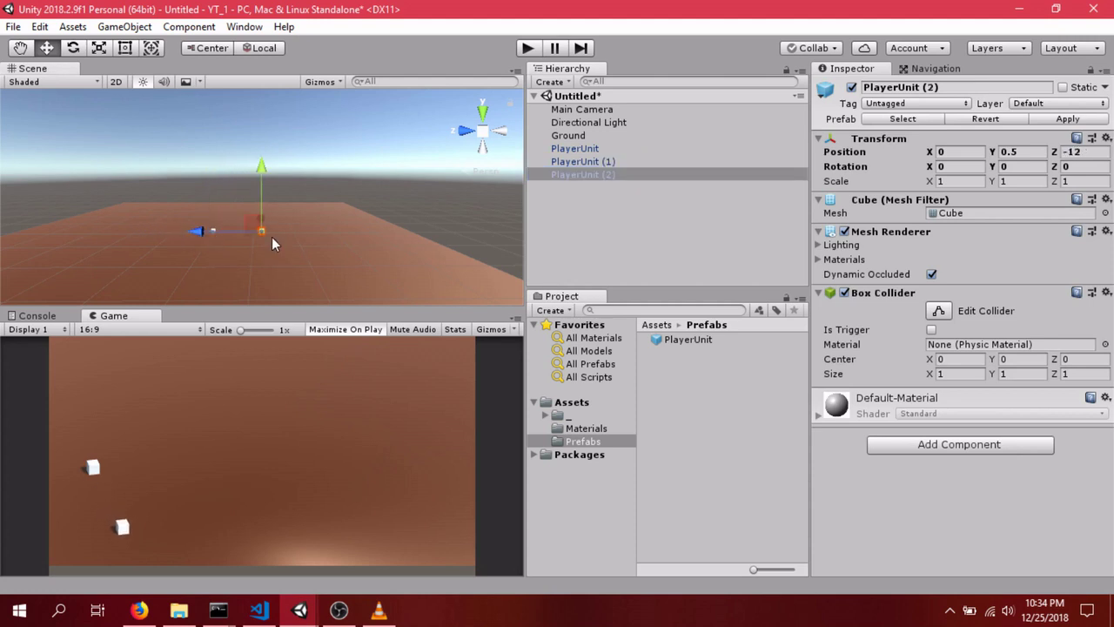
click(581, 162)
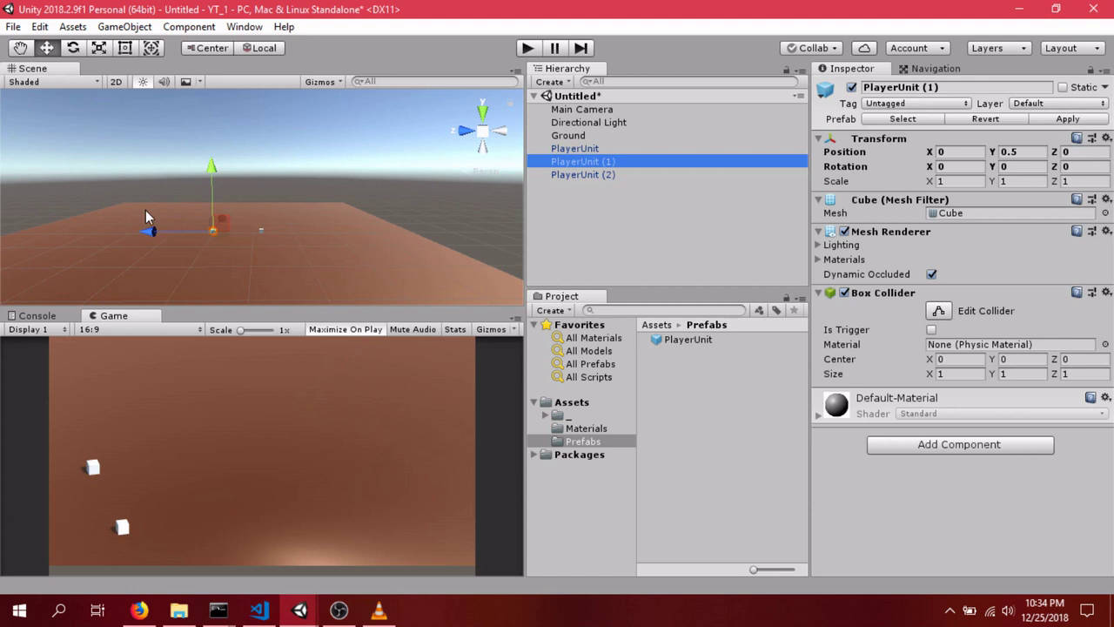
drag(195, 239, 233, 195)
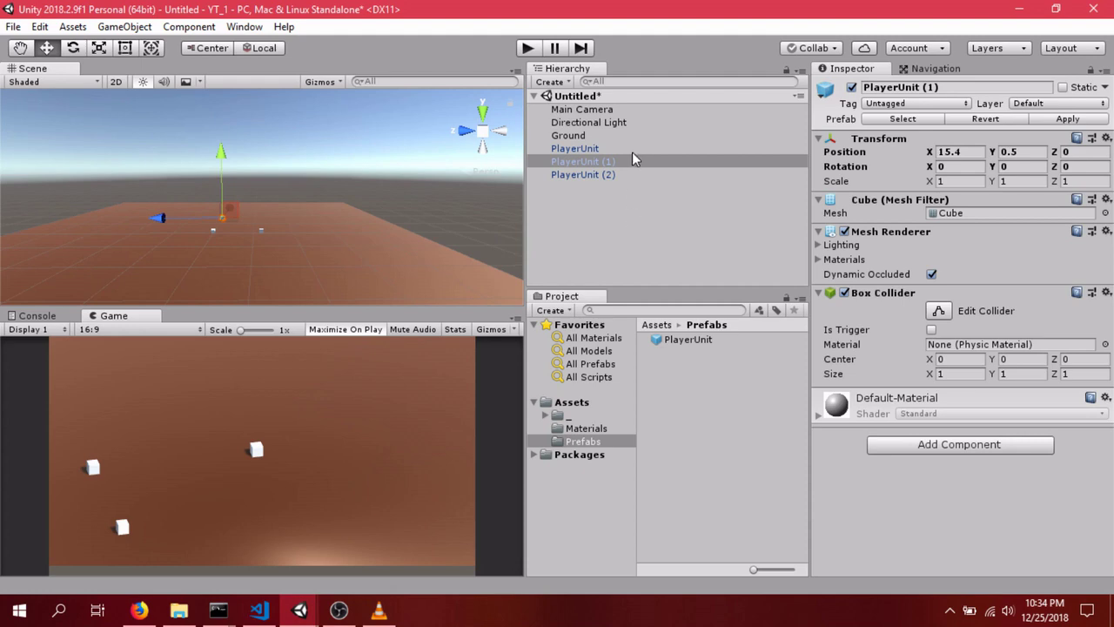
Create a PlayerUnitMat material in Materials with a bright yellow base colour.
click(575, 150)
click(587, 429)
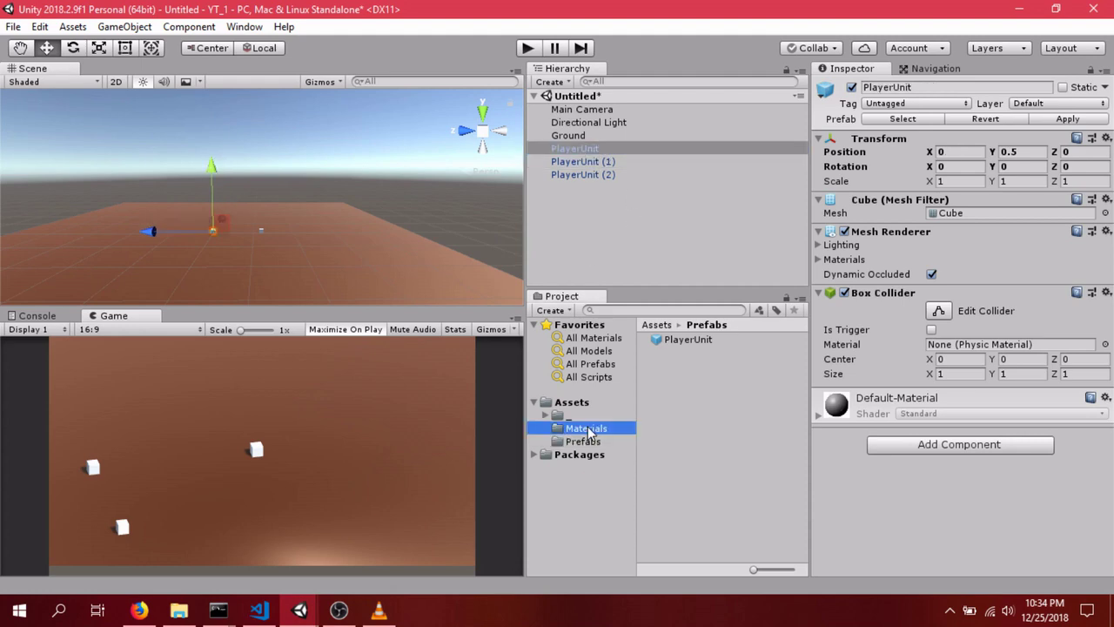
right_click(672, 384)
mouse_move(729, 214)
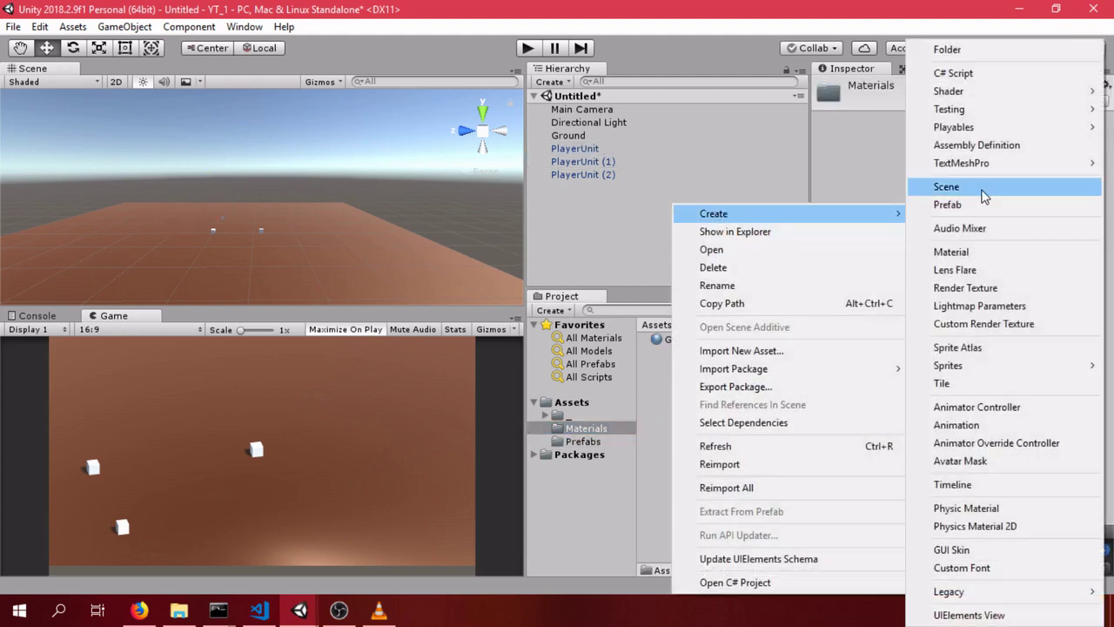
click(957, 253)
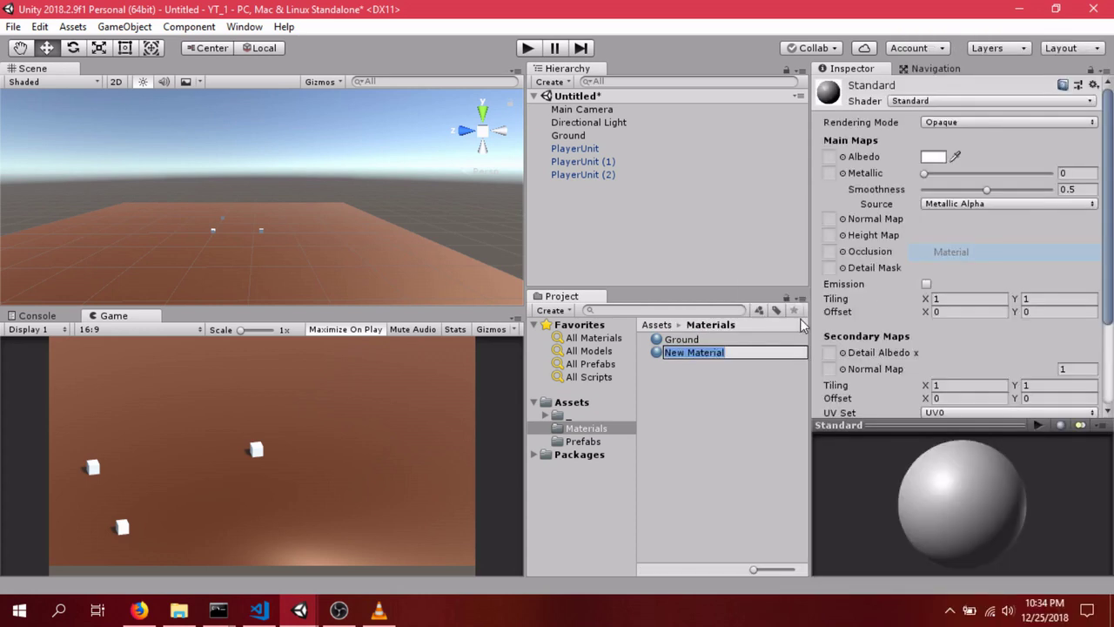
text(PlayerU)
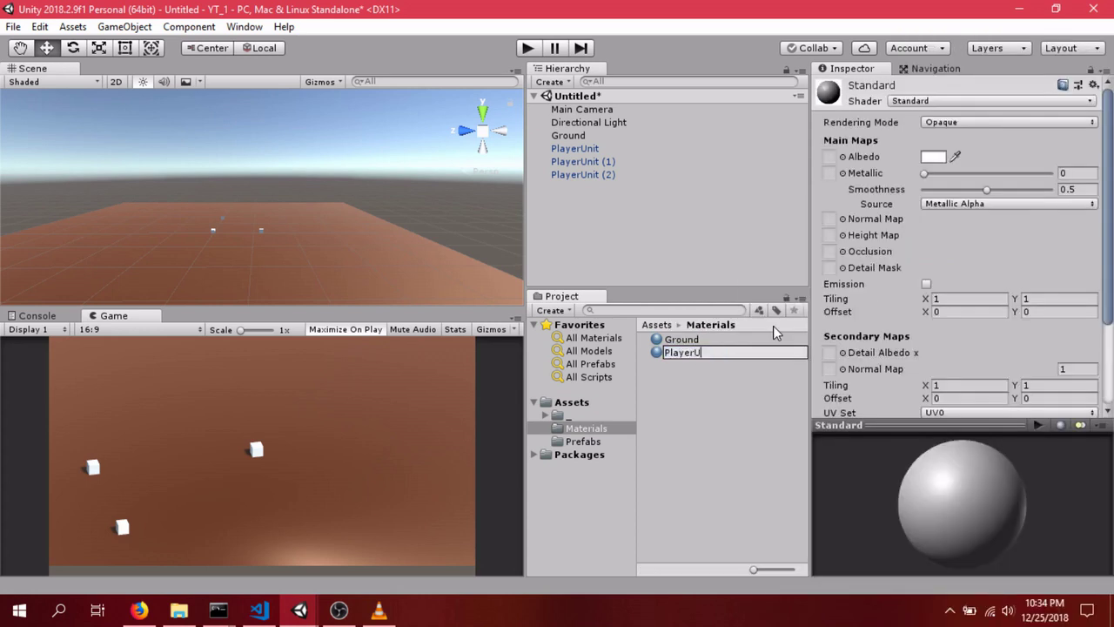
text(nitMat)
key(Return)
click(934, 157)
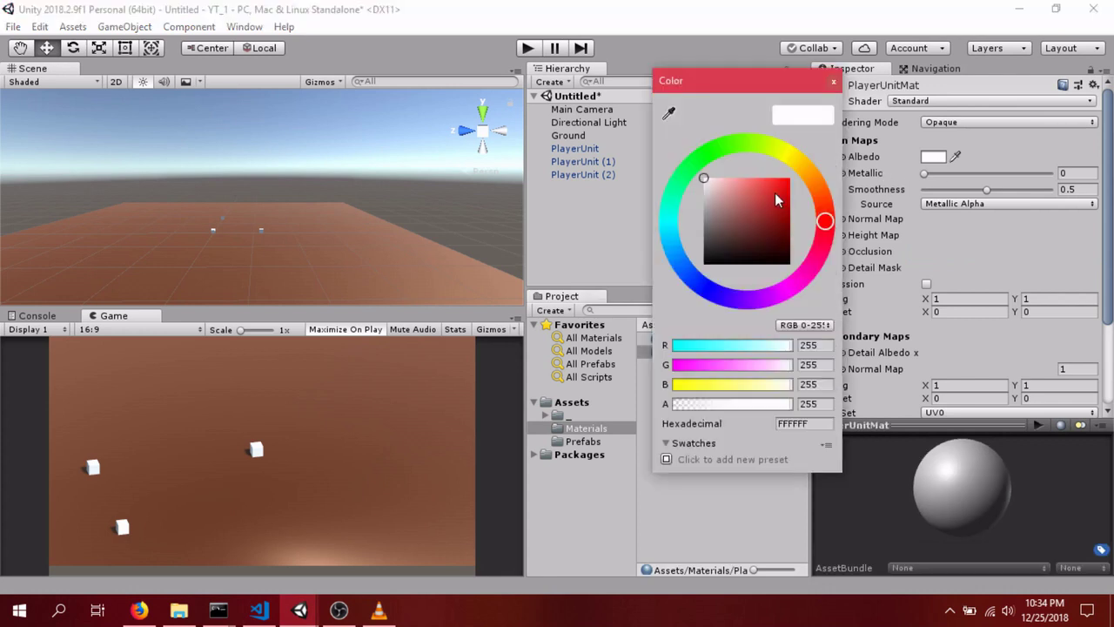
drag(823, 183, 785, 153)
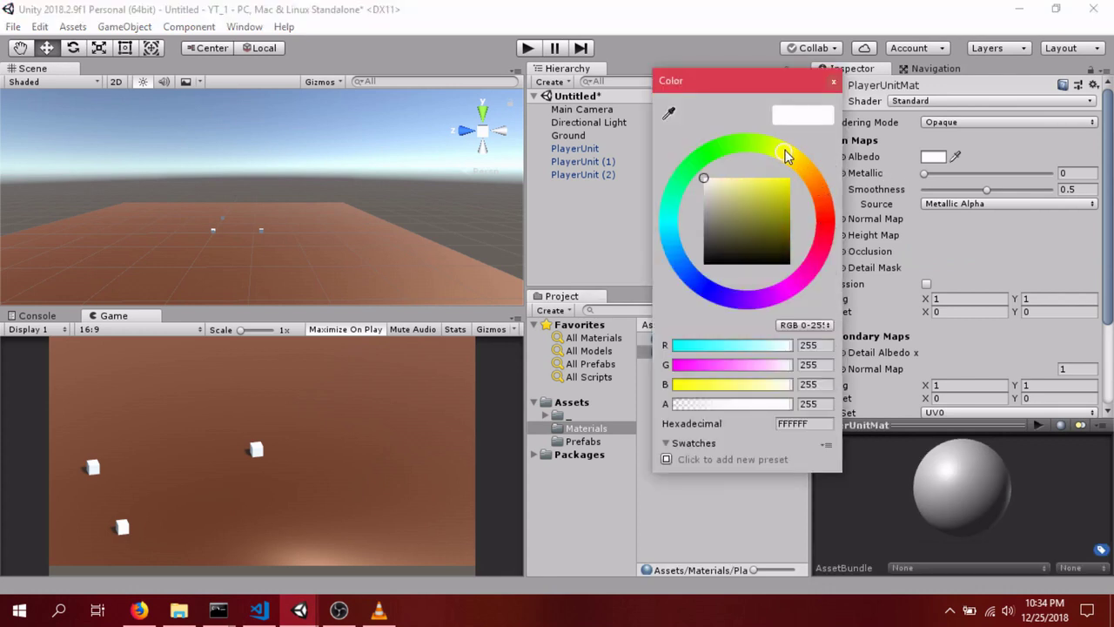
click(789, 176)
click(833, 81)
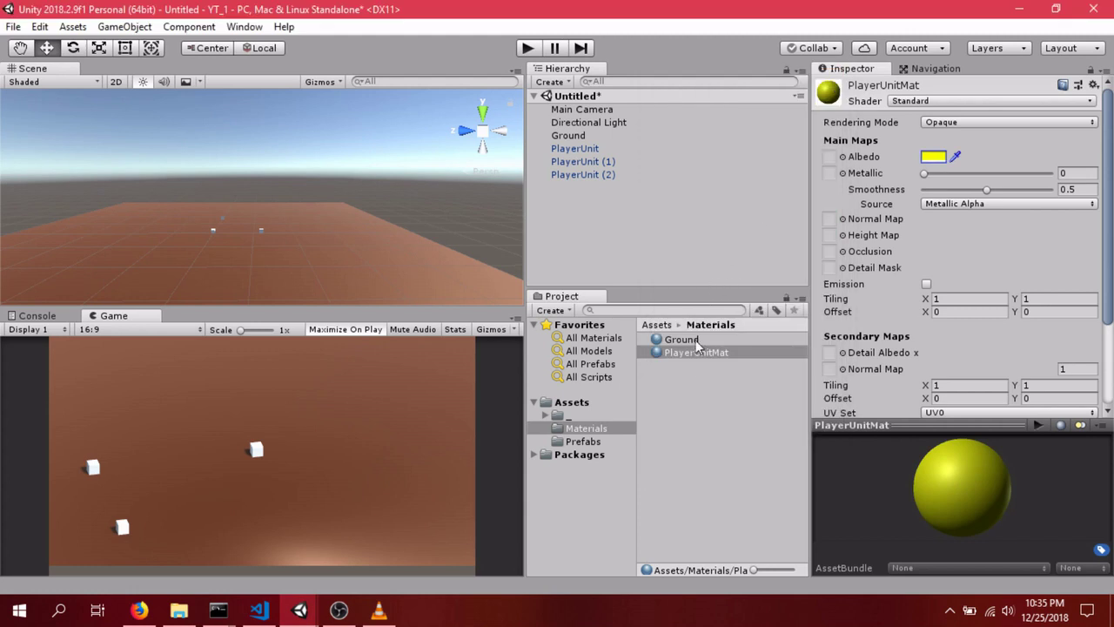
Apply PlayerUnitMat to PlayerUnit and push the change to the prefab for all copies.
drag(693, 358, 579, 150)
click(579, 149)
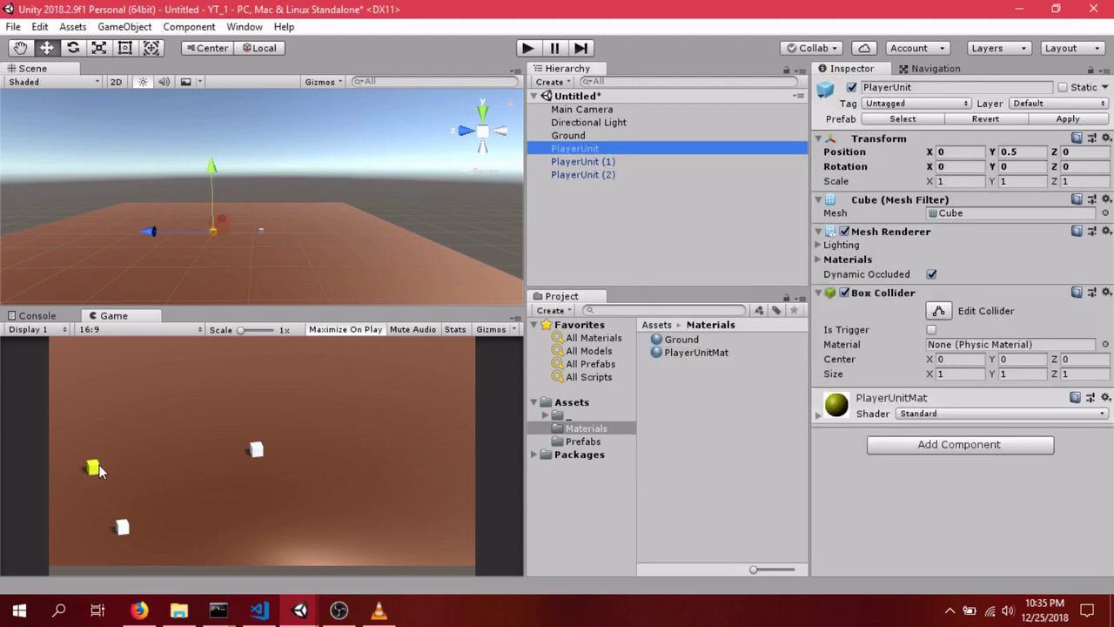
click(1051, 121)
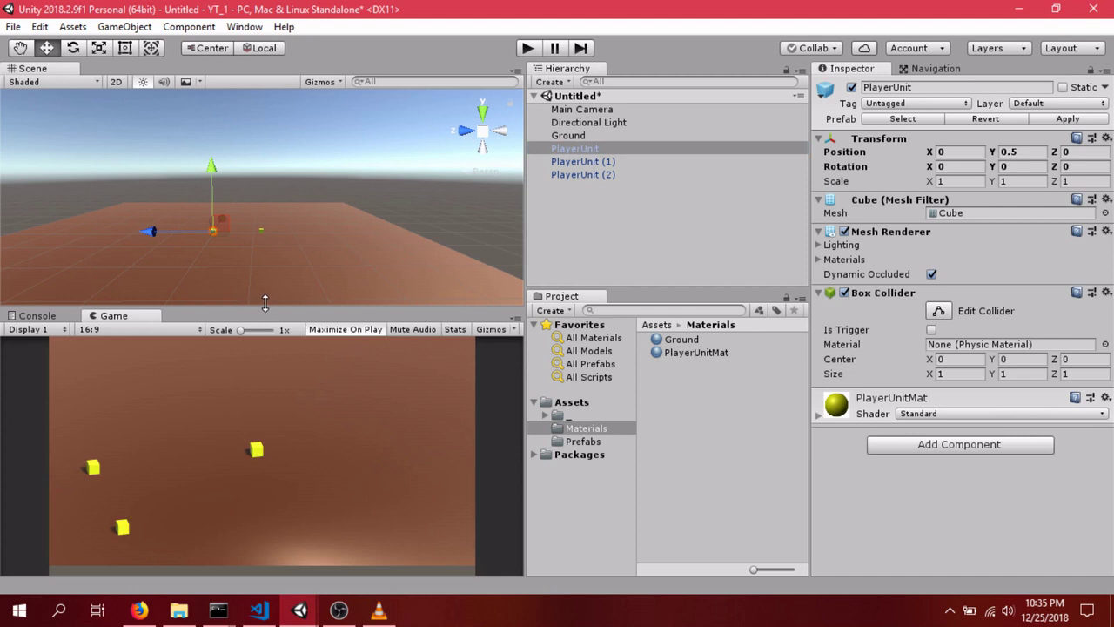
right_drag(338, 207, 299, 225)
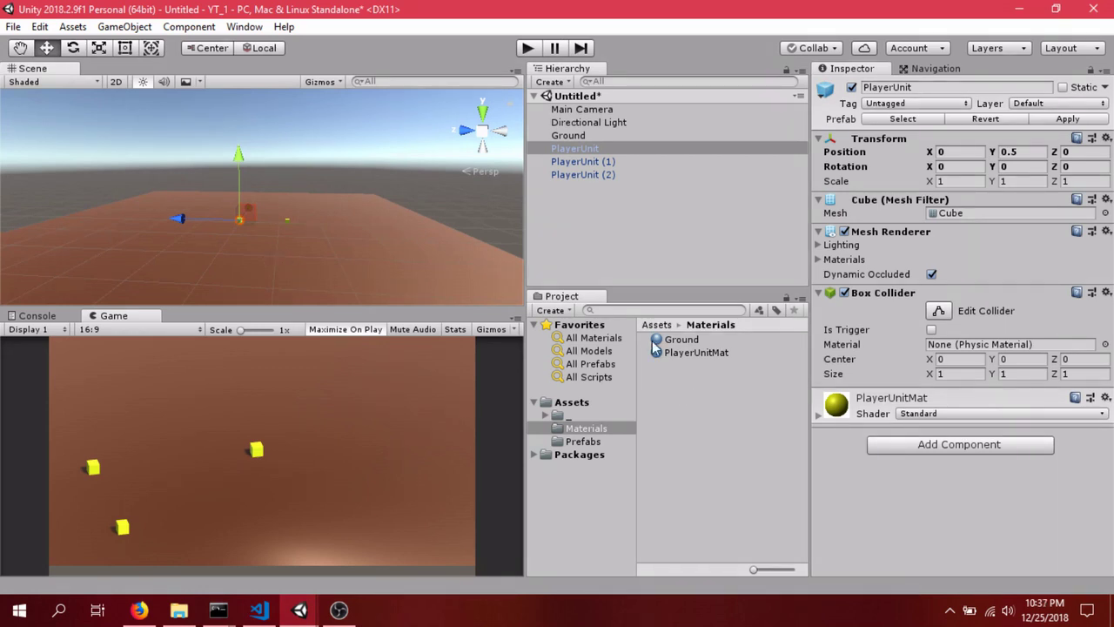
Add a sphere as a child of the original PlayerUnit.
click(579, 161)
click(576, 151)
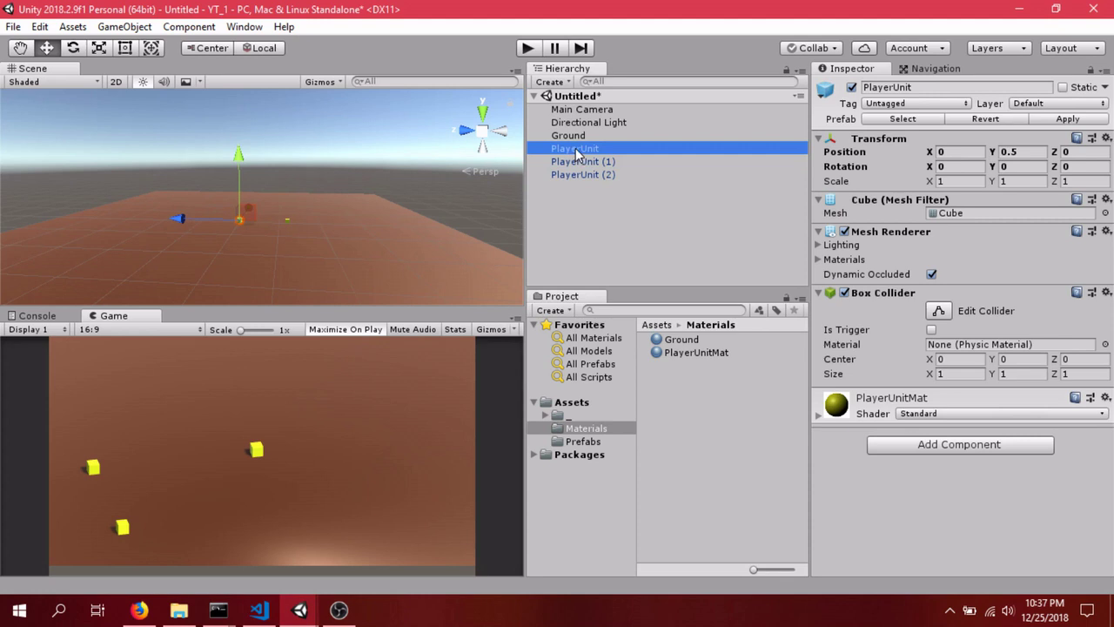
right_click(575, 151)
mouse_move(645, 306)
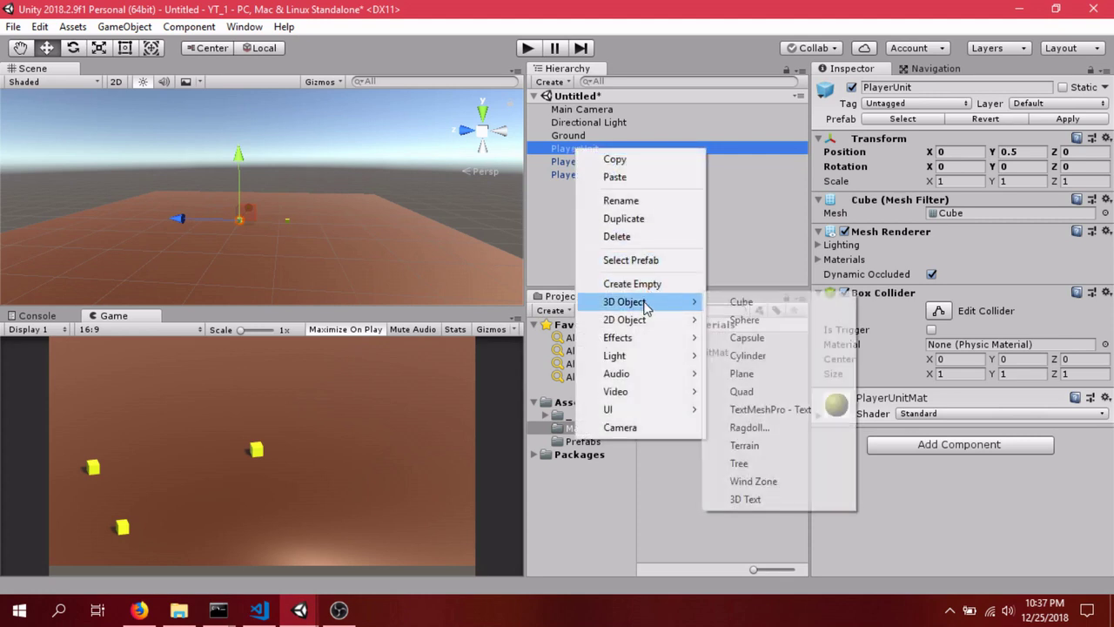
click(773, 320)
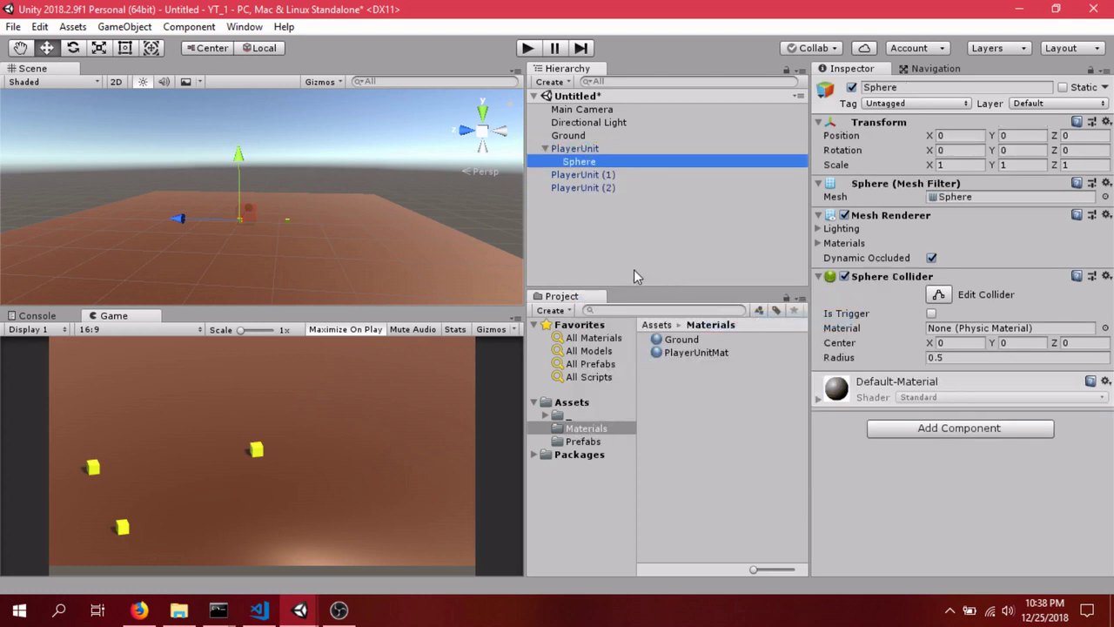
drag(248, 155, 239, 156)
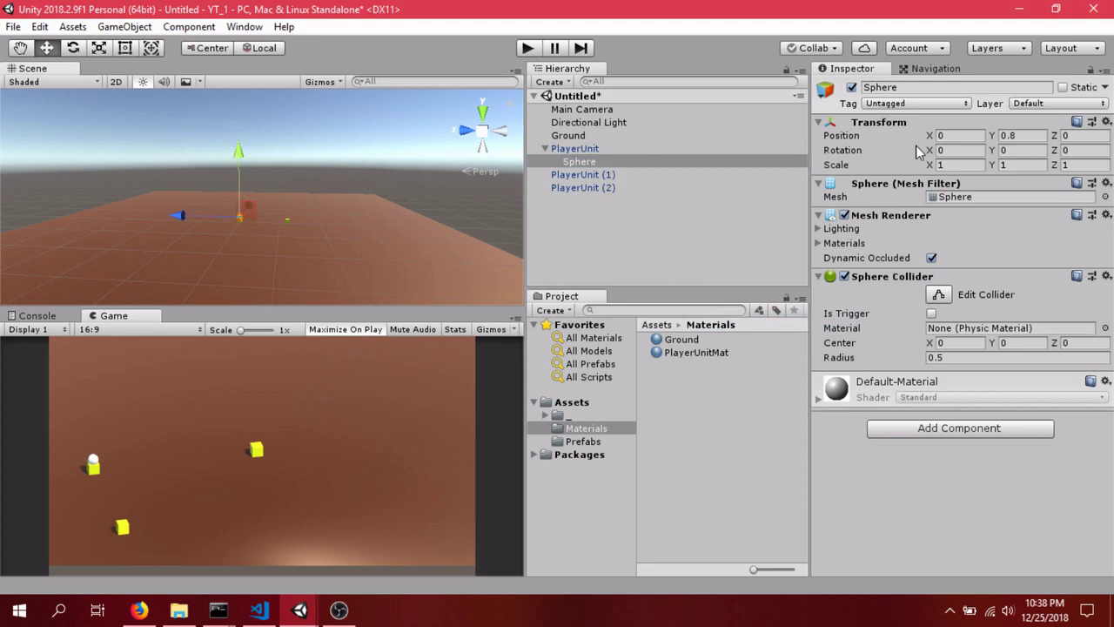
Scale the child sphere to 2, 0.1, 2, flattening it into a disc.
click(947, 164)
text(2)
key(Tab)
text(32)
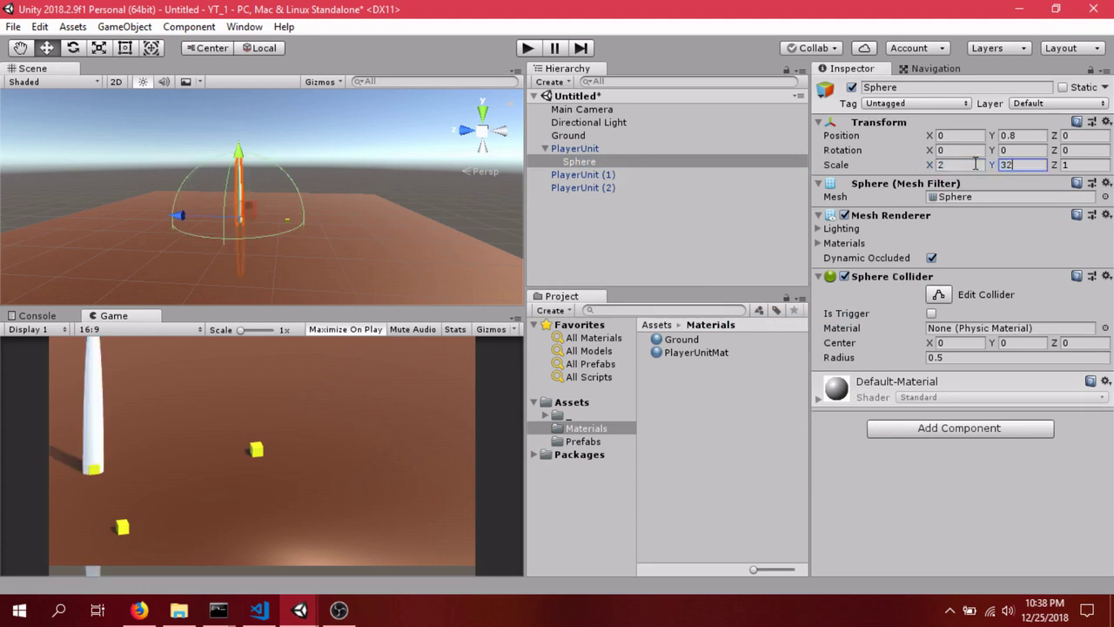
key(BackSpace)
key(BackSpace)
text(2)
key(Tab)
text(2)
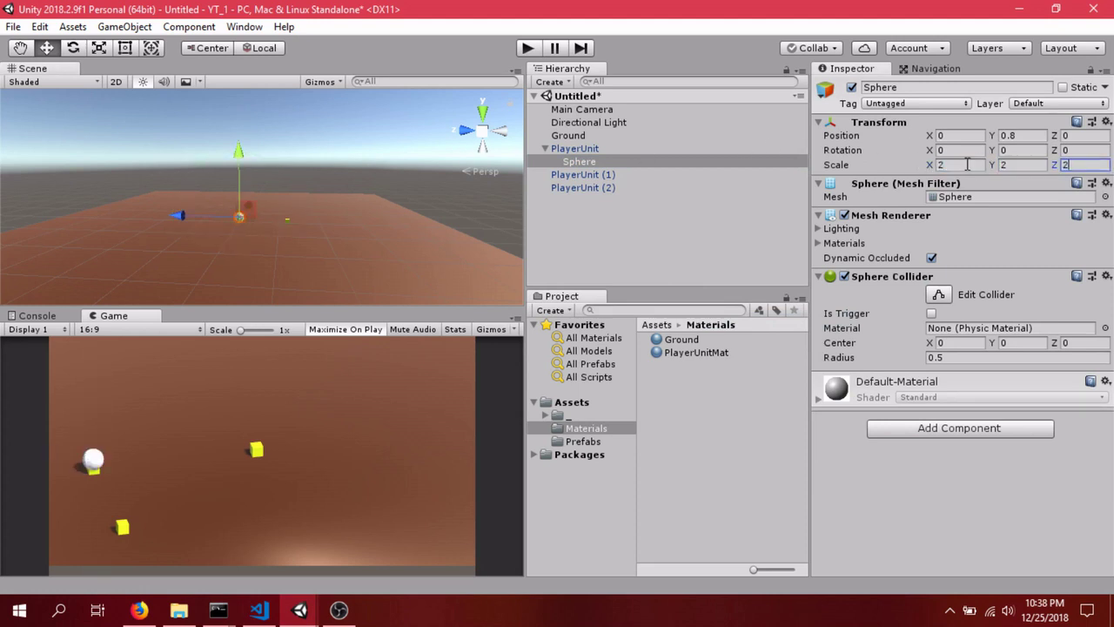
click(1010, 165)
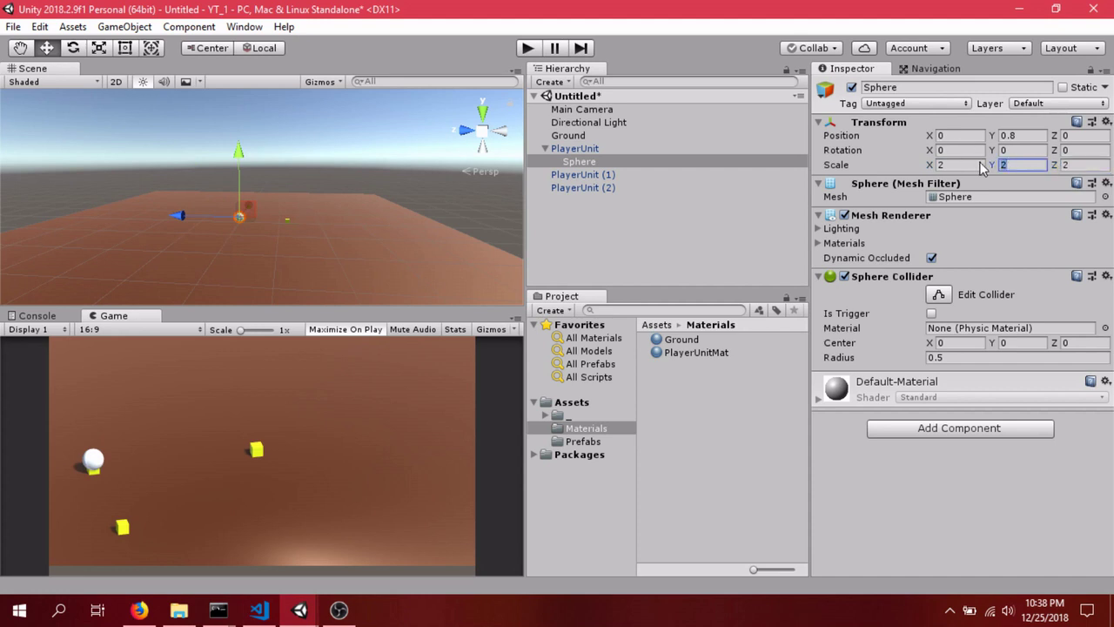
text(10.1)
click(574, 149)
Rename the sphere Highlight and lower it to Y -0.5 beneath the cube.
click(577, 162)
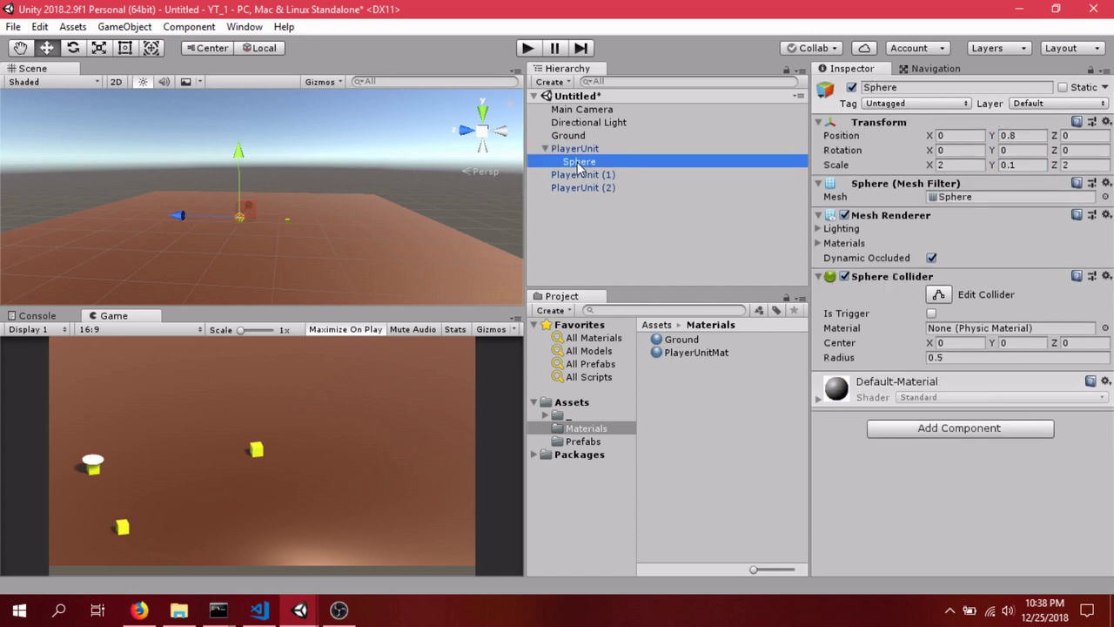
click(624, 162)
text(Highl)
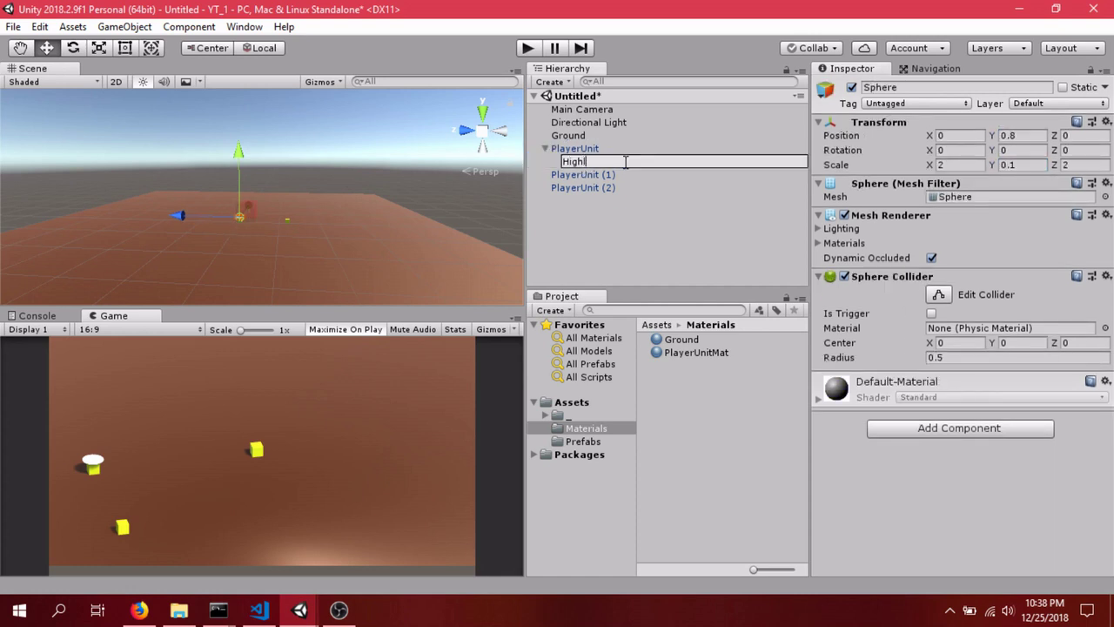
text(ight)
key(Return)
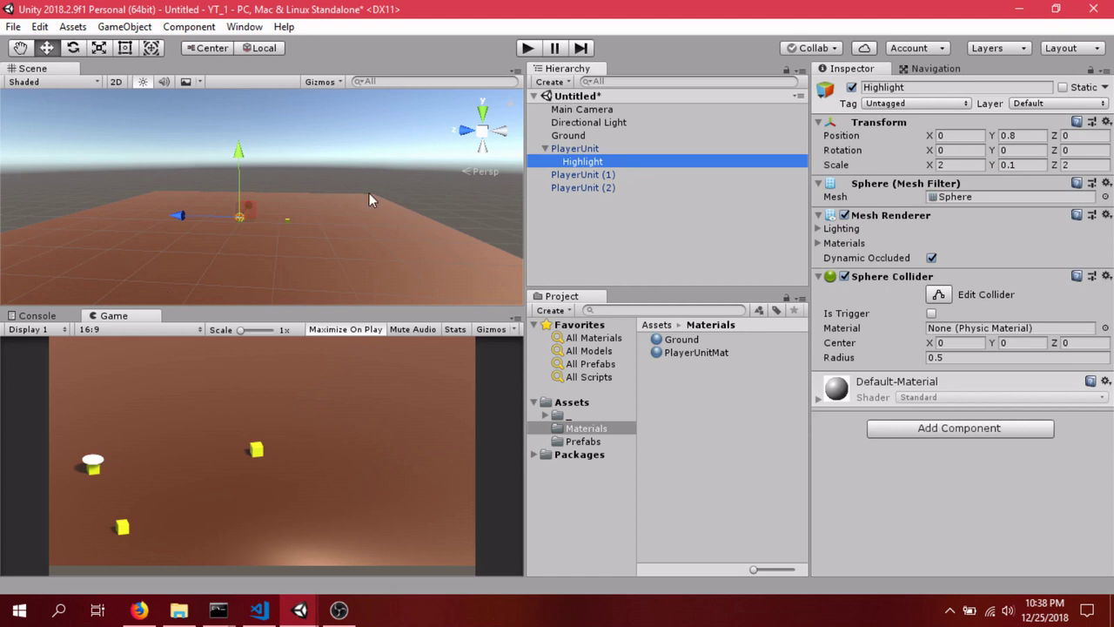
drag(239, 155, 240, 165)
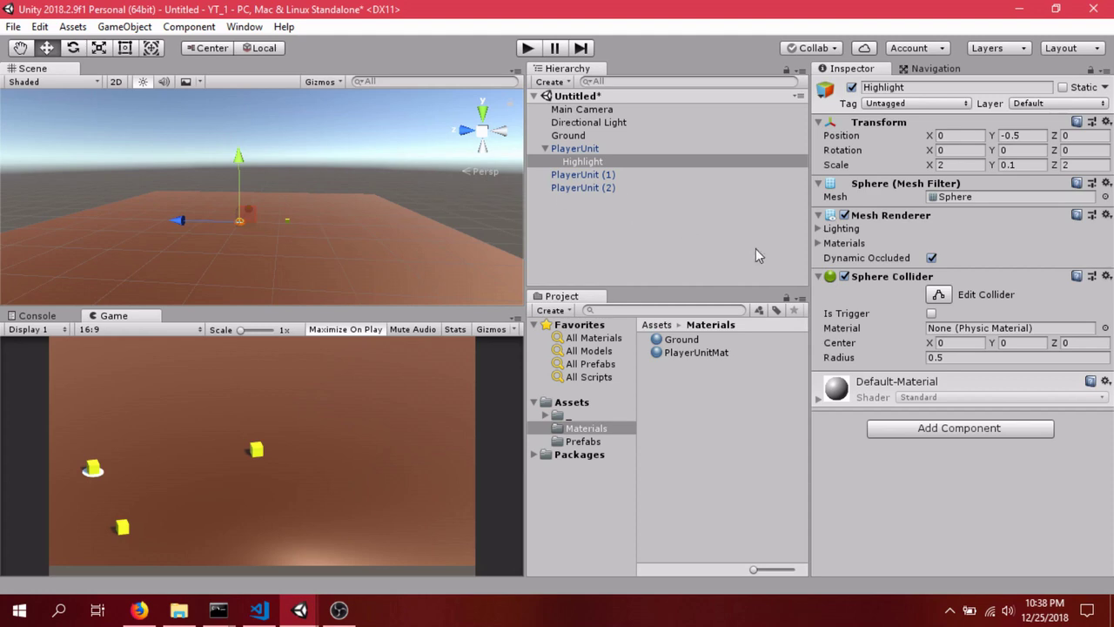
Create a new material named HighlightMat with a bright saturated green Albedo colour.
right_click(680, 397)
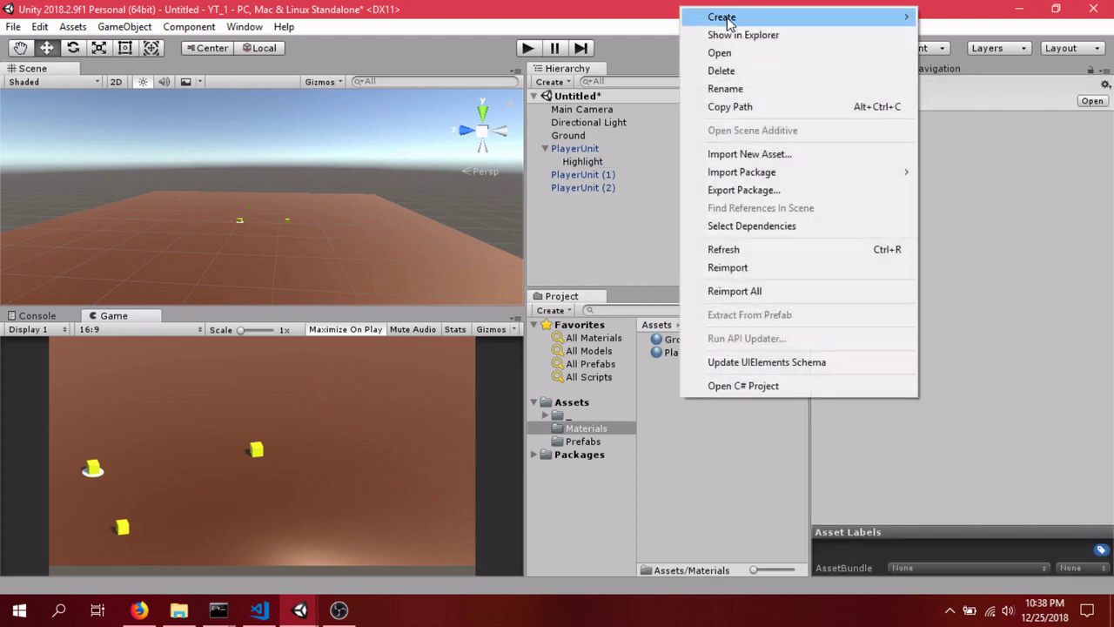
mouse_move(722, 16)
click(962, 218)
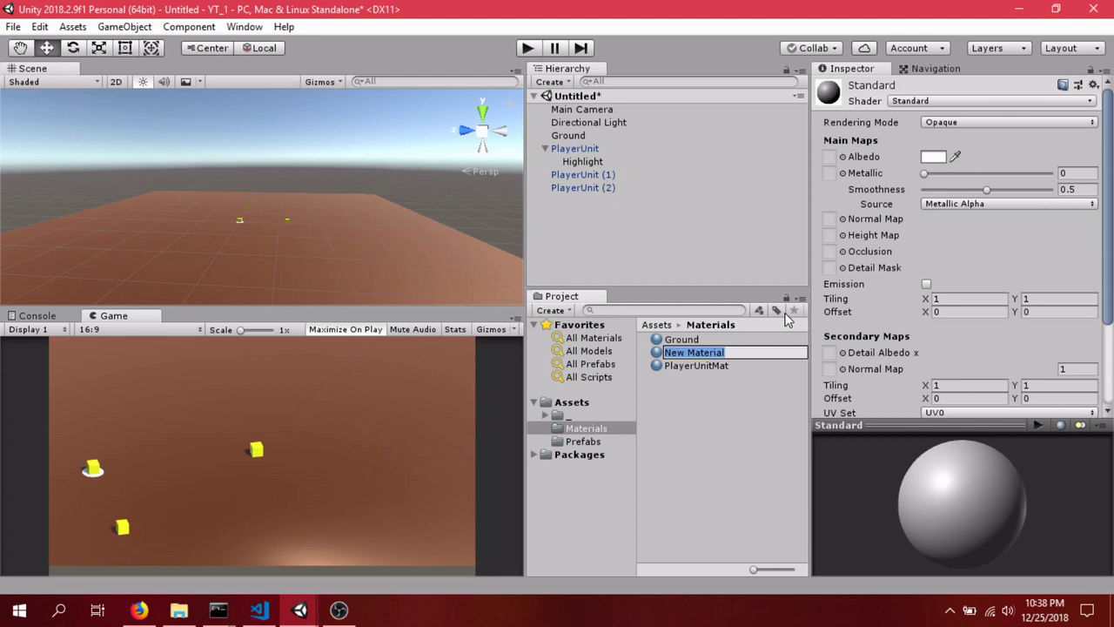
text(Highl)
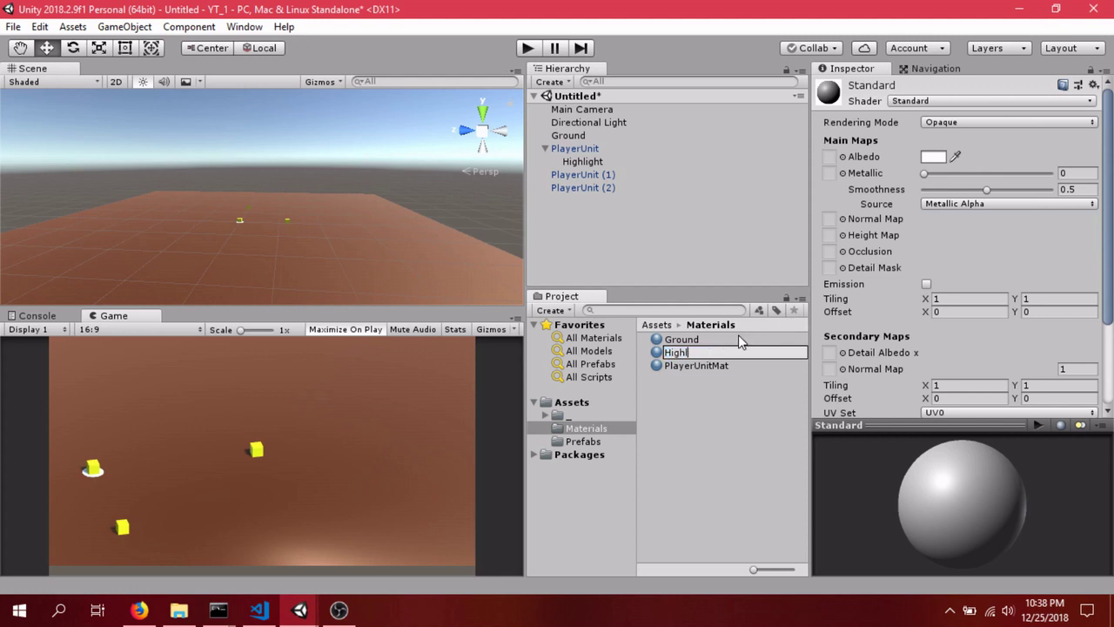
text(ightMat)
key(Return)
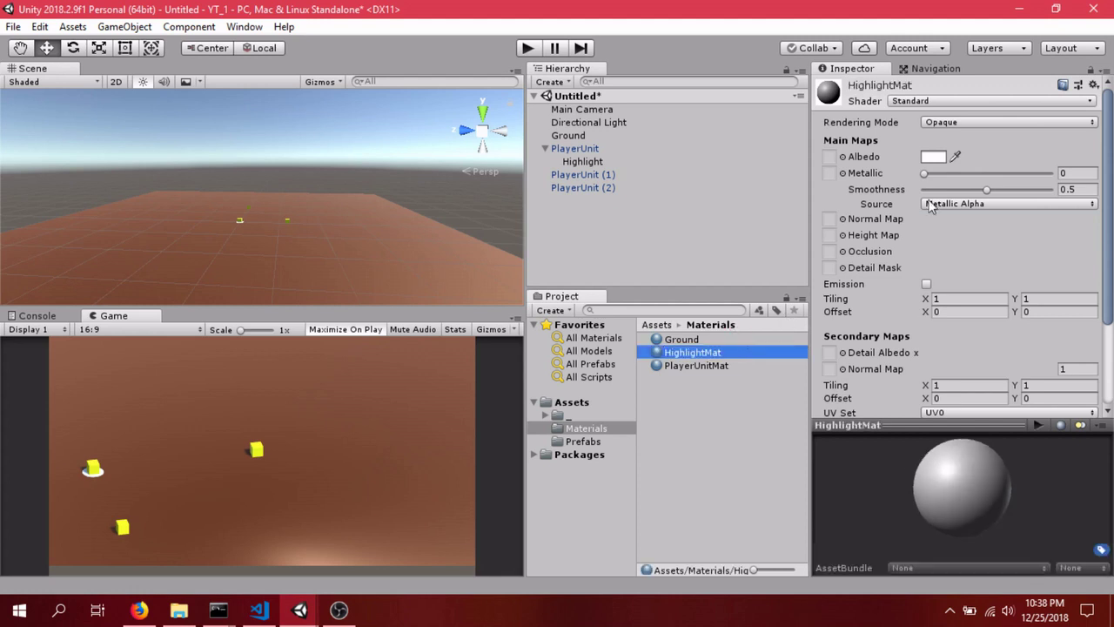
click(933, 156)
click(717, 148)
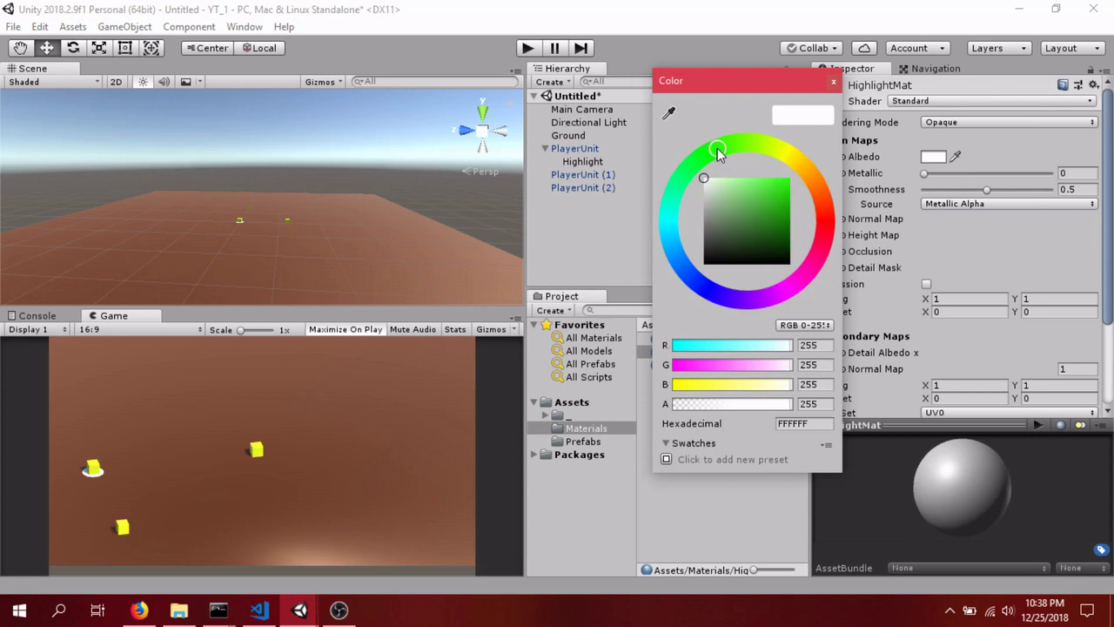
drag(709, 183, 790, 184)
click(833, 81)
Assign HighlightMat to the Highlight disc and apply the change to the PlayerUnit prefab.
drag(688, 353, 586, 161)
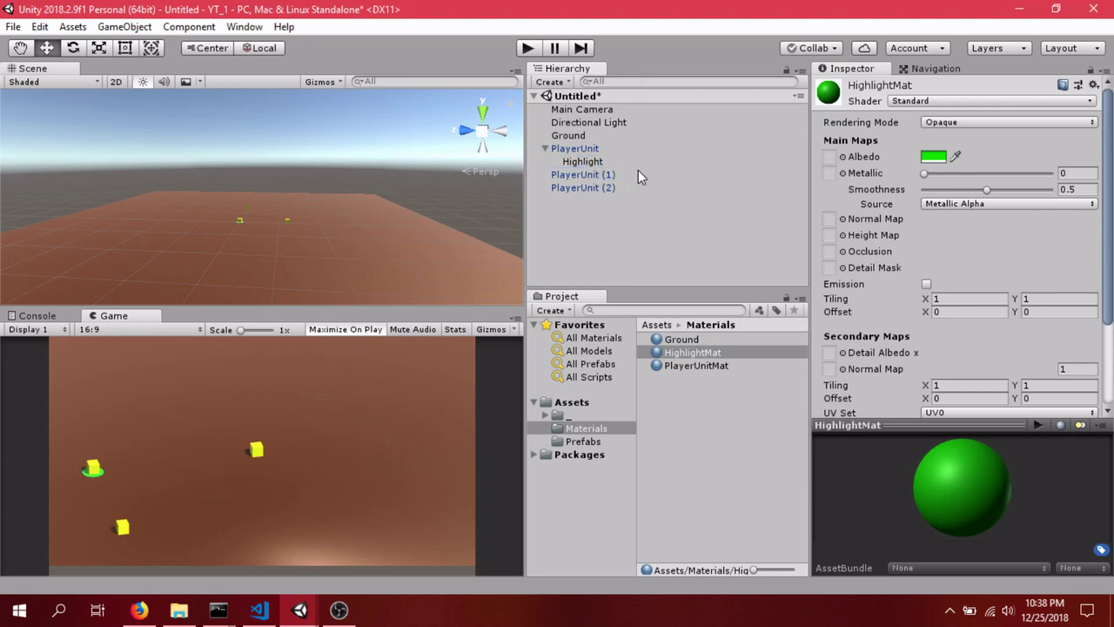
click(596, 149)
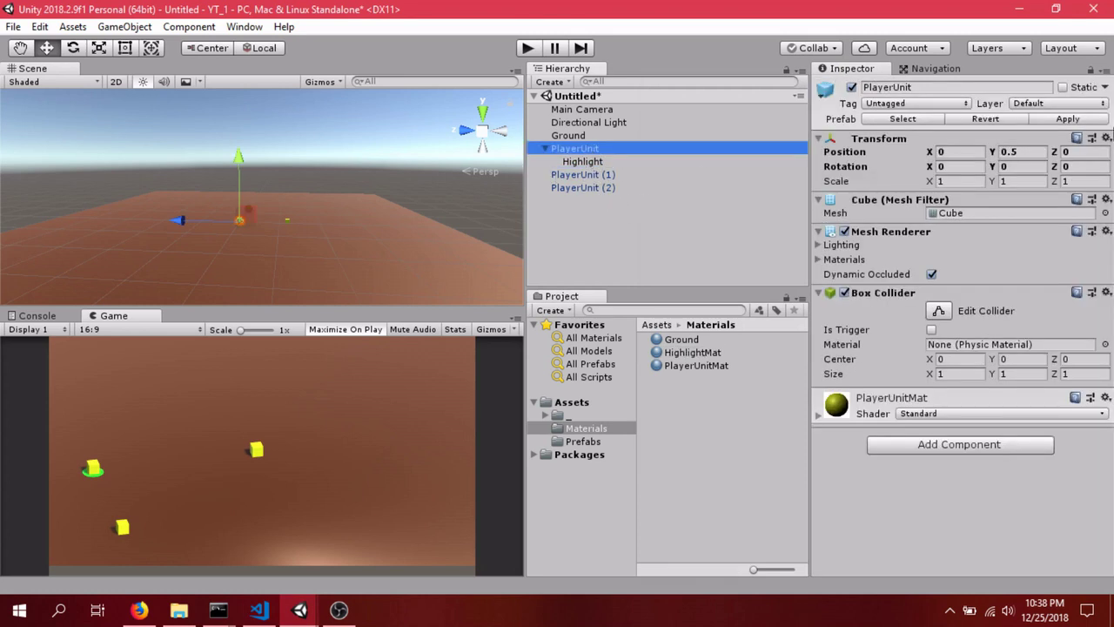
click(1052, 120)
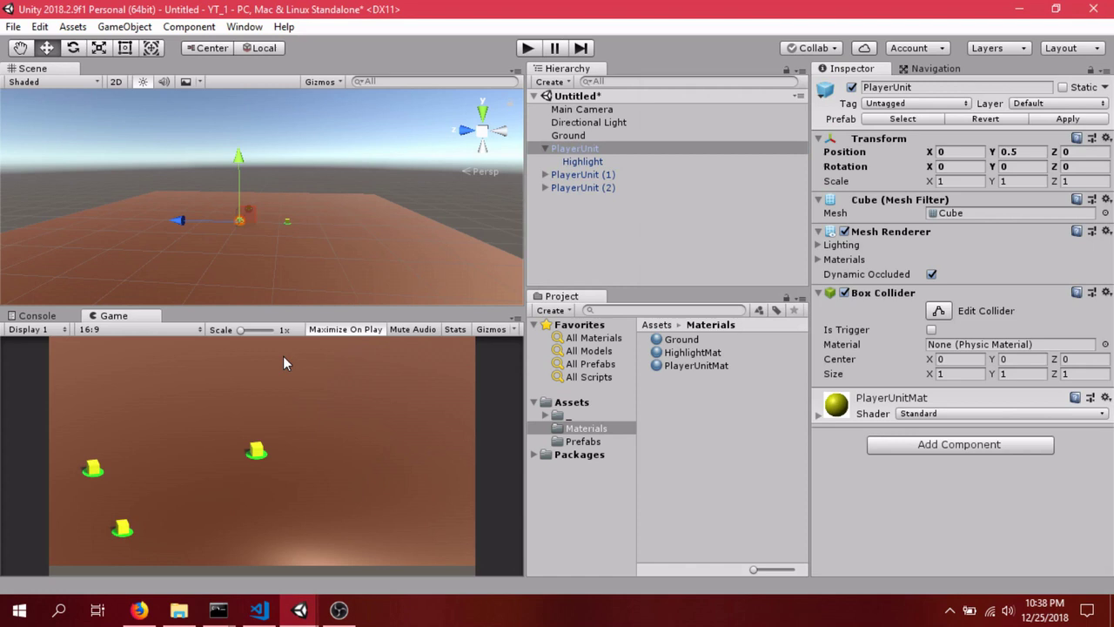
click(597, 163)
Rename the Ground material to GroundMat.
click(681, 339)
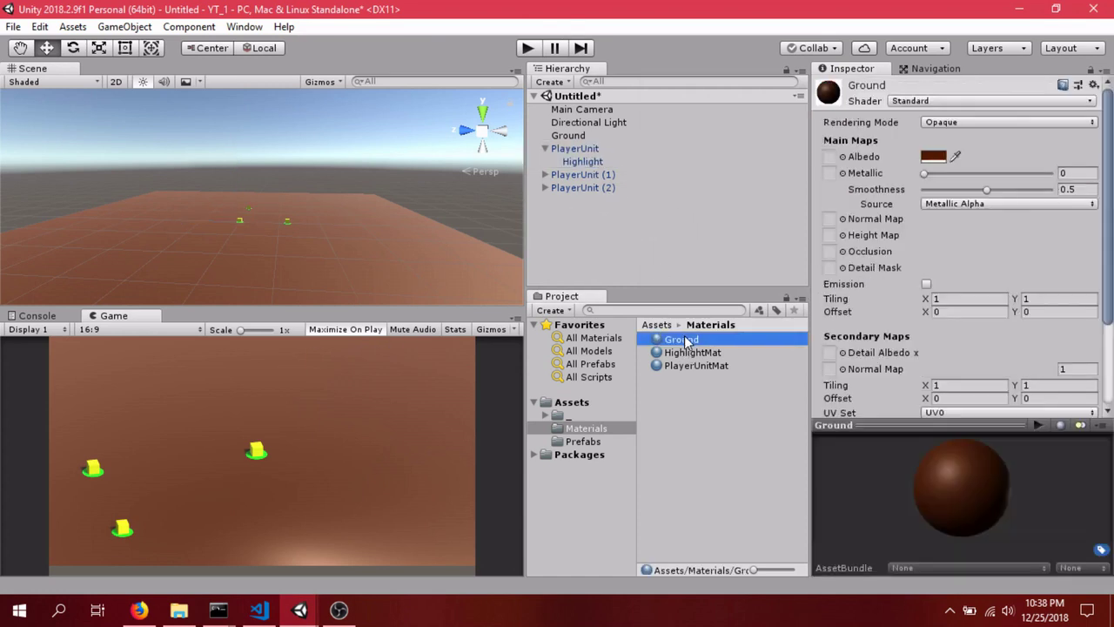
key(F2)
key(End)
text(Mat)
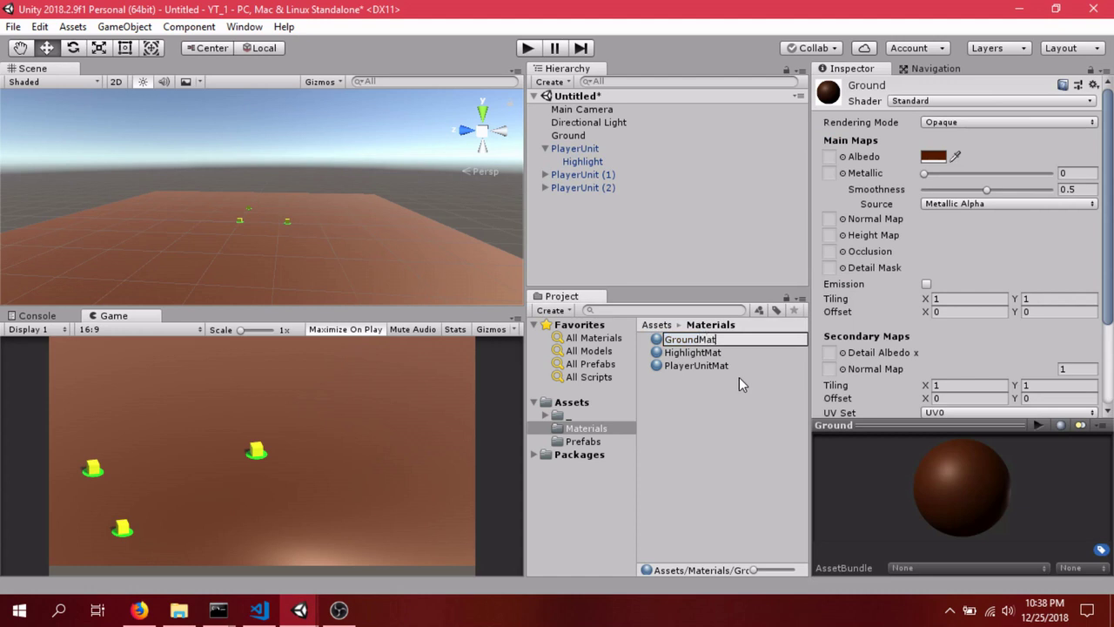
key(Return)
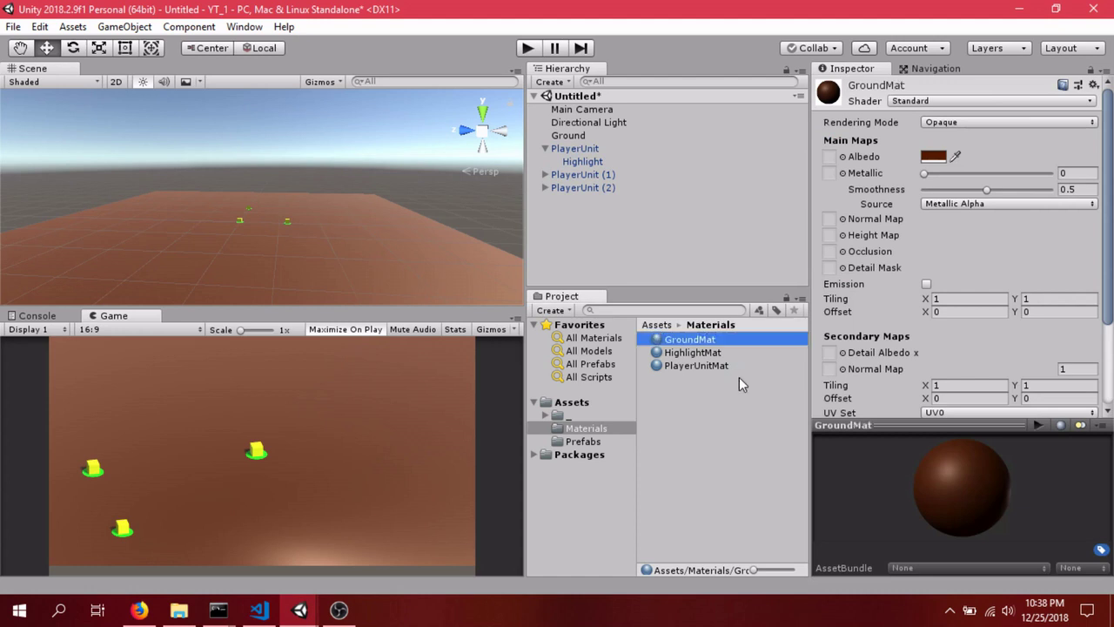
Deactivate the Highlight disc and apply the change to the PlayerUnit prefab.
click(592, 163)
click(588, 150)
click(610, 163)
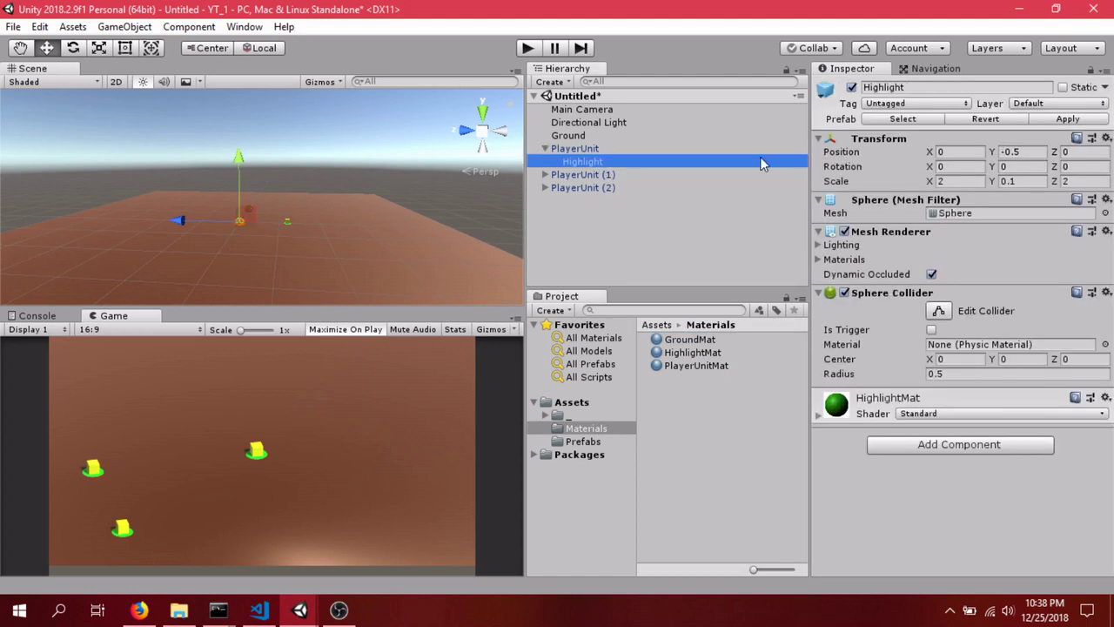
click(851, 87)
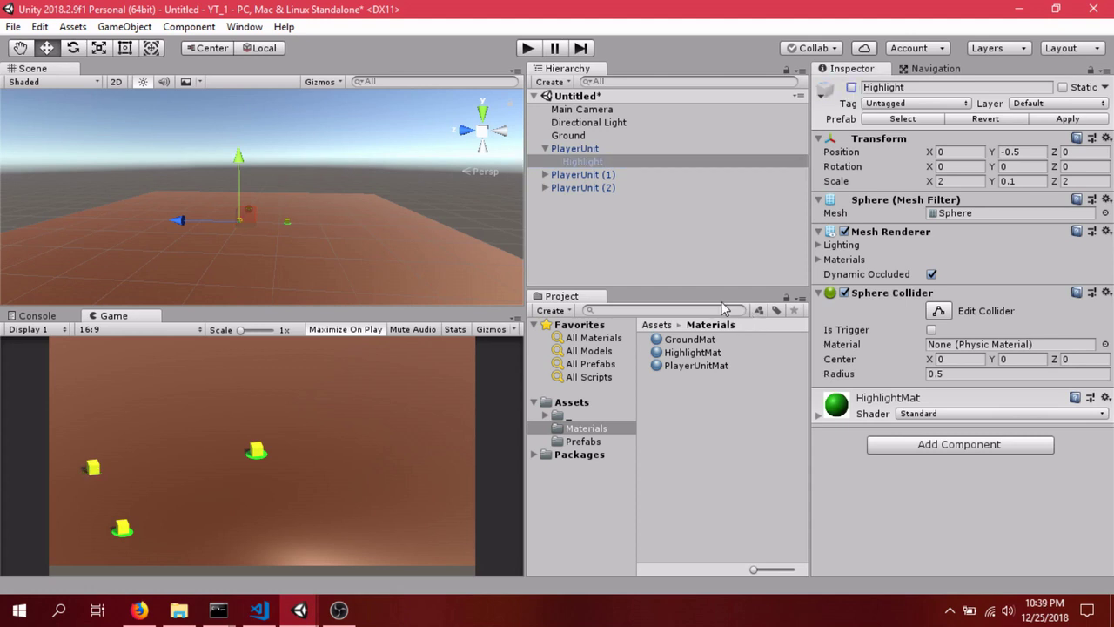
click(1038, 117)
Verify the PlayerUnit prefab's Highlight child in the Prefabs folder, then clear the selection.
click(575, 150)
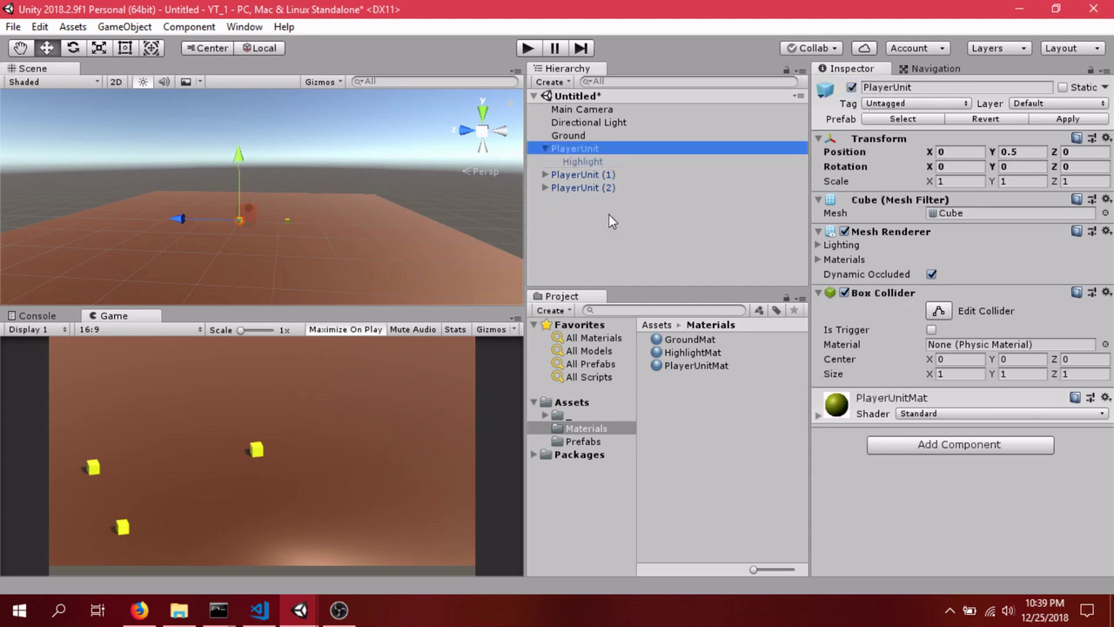
click(582, 442)
click(687, 340)
click(645, 339)
click(694, 352)
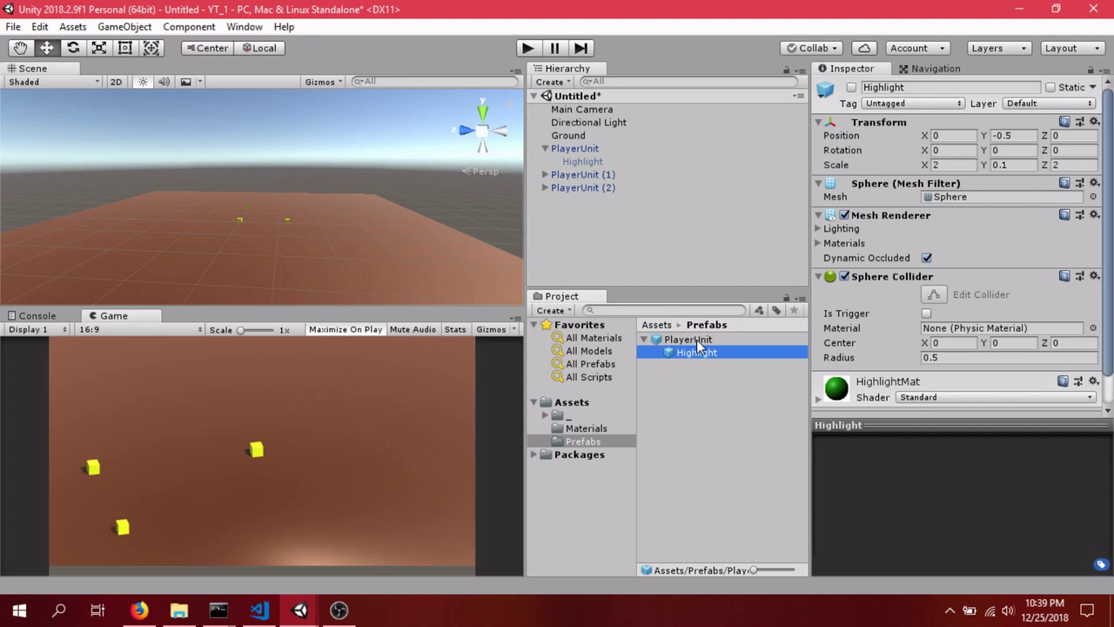
click(692, 339)
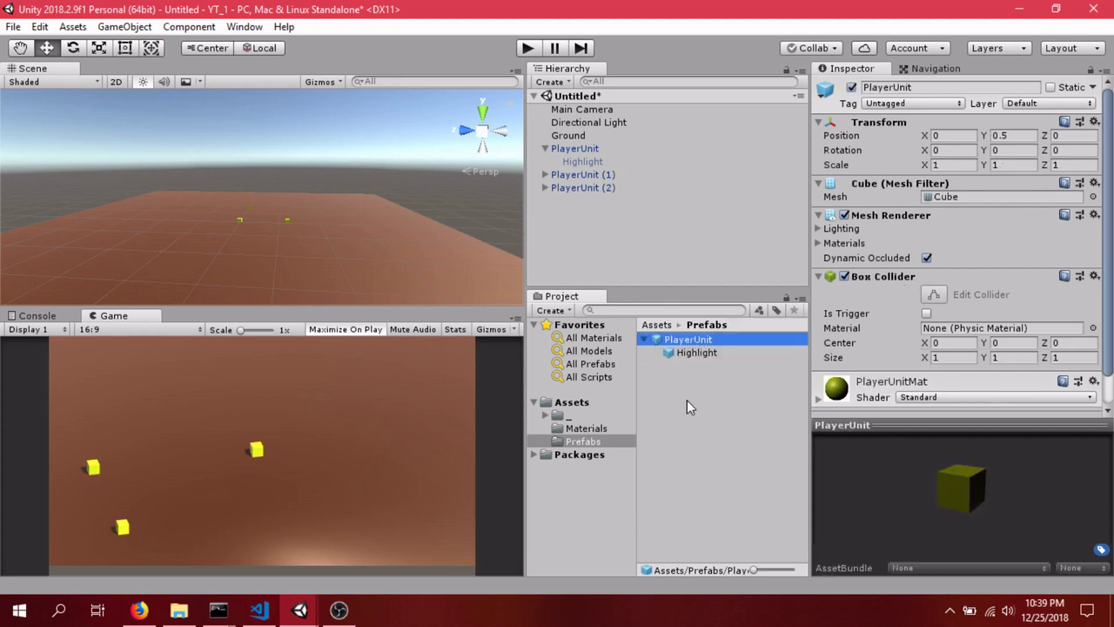
click(583, 148)
click(609, 210)
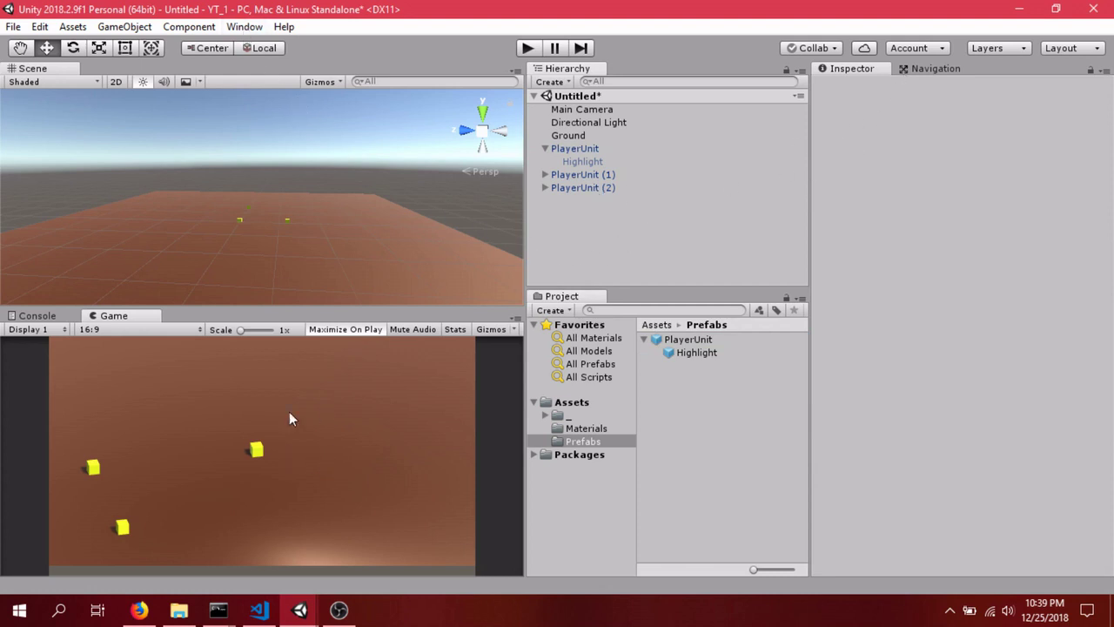
Mark Ground as Navigation Static in the Navigation window and start the NavMesh bake.
click(322, 264)
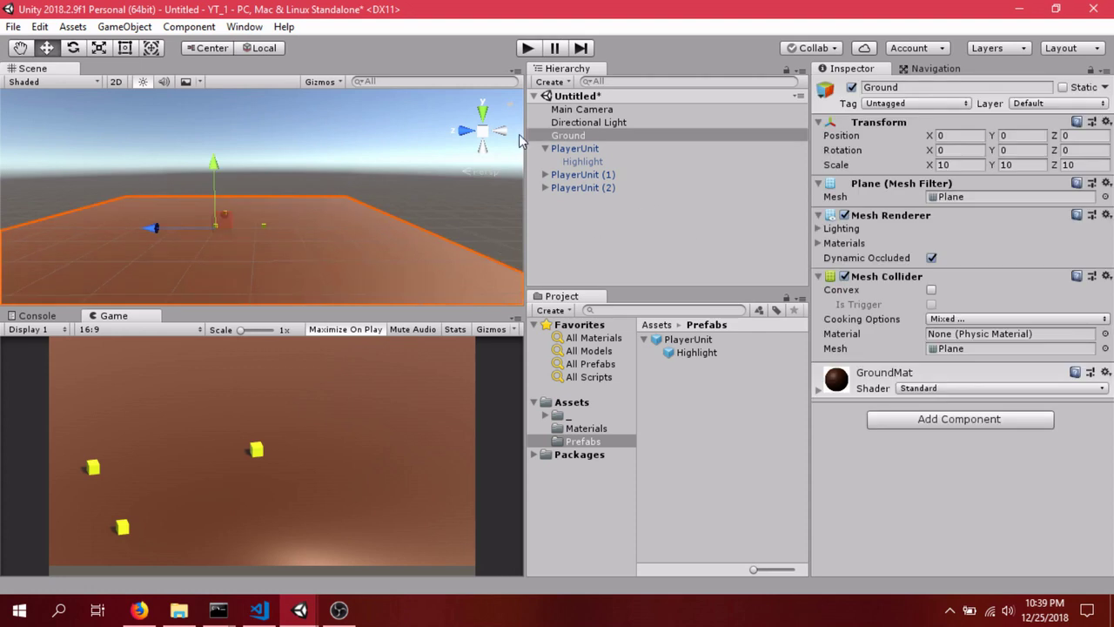
click(247, 27)
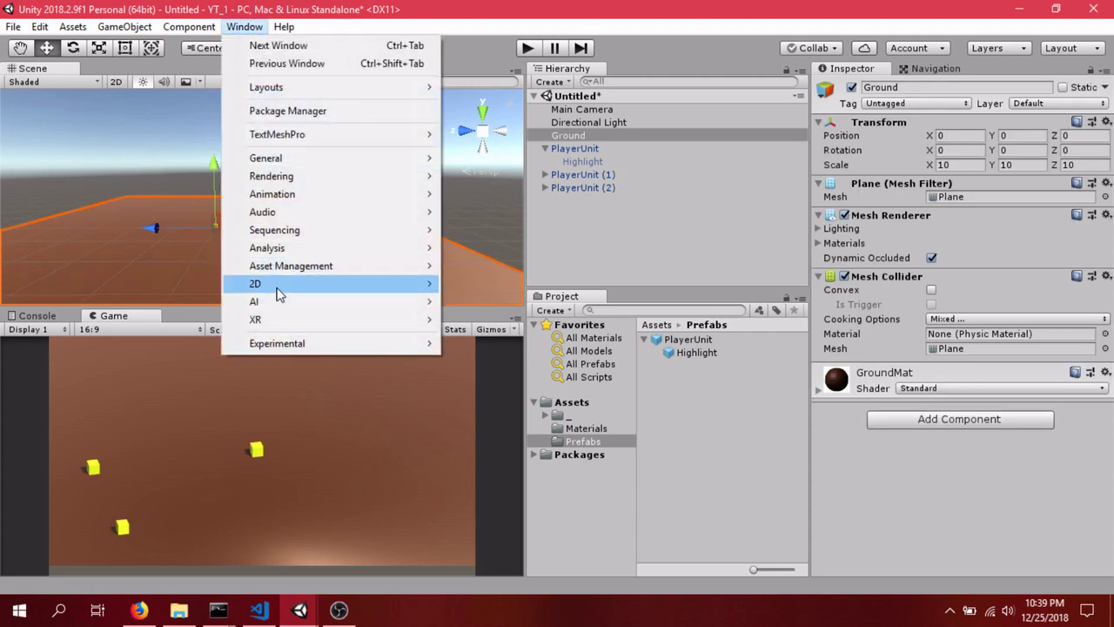
mouse_move(277, 303)
click(470, 302)
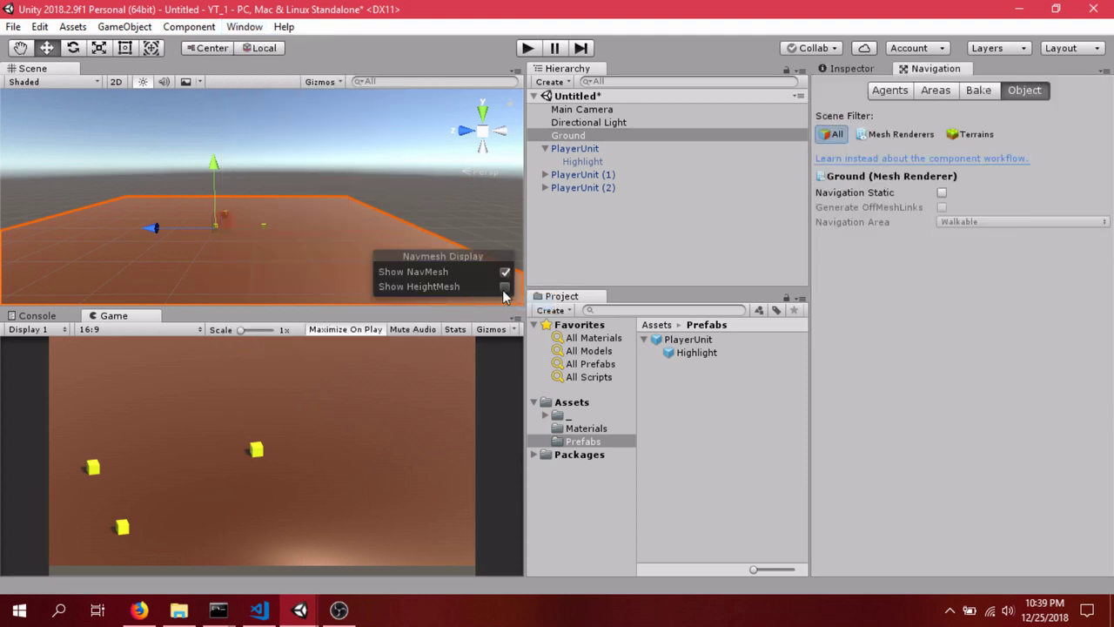
click(942, 194)
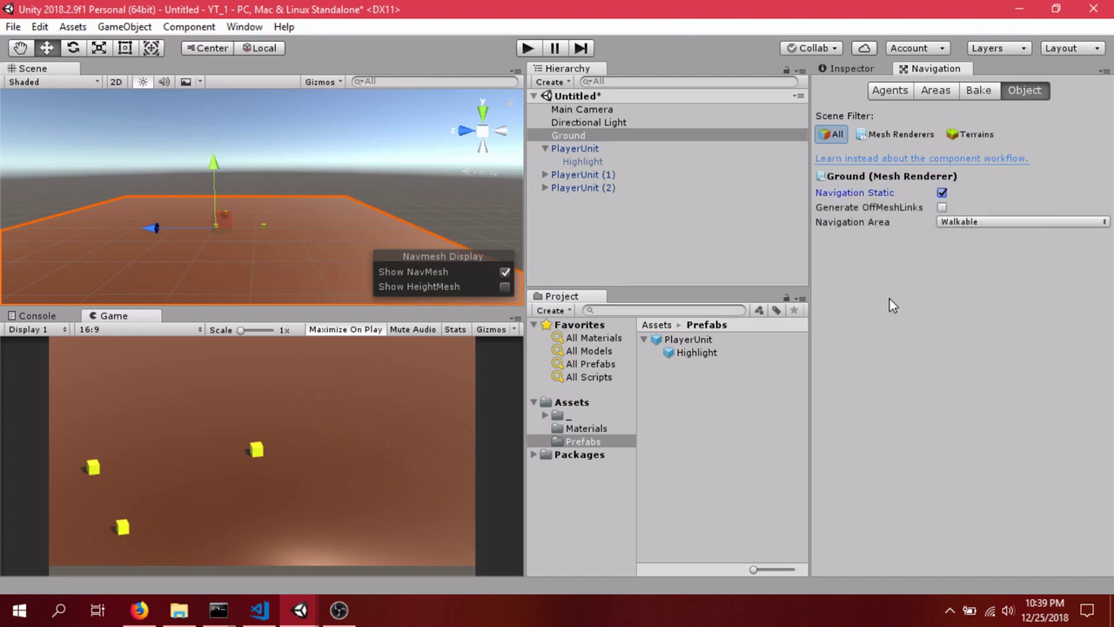
click(980, 90)
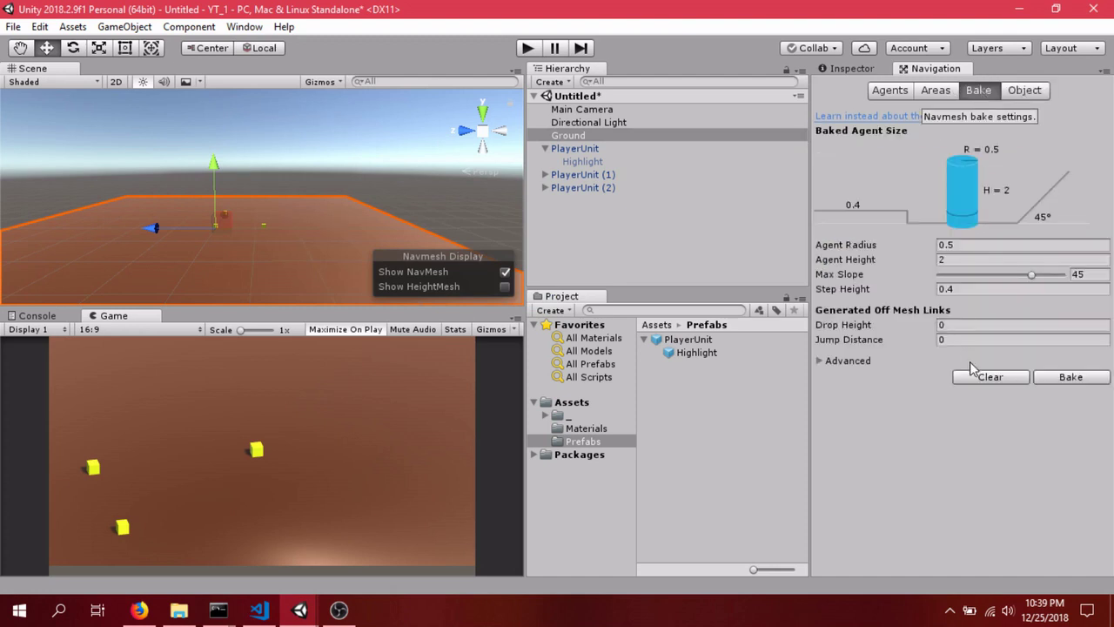
click(1064, 376)
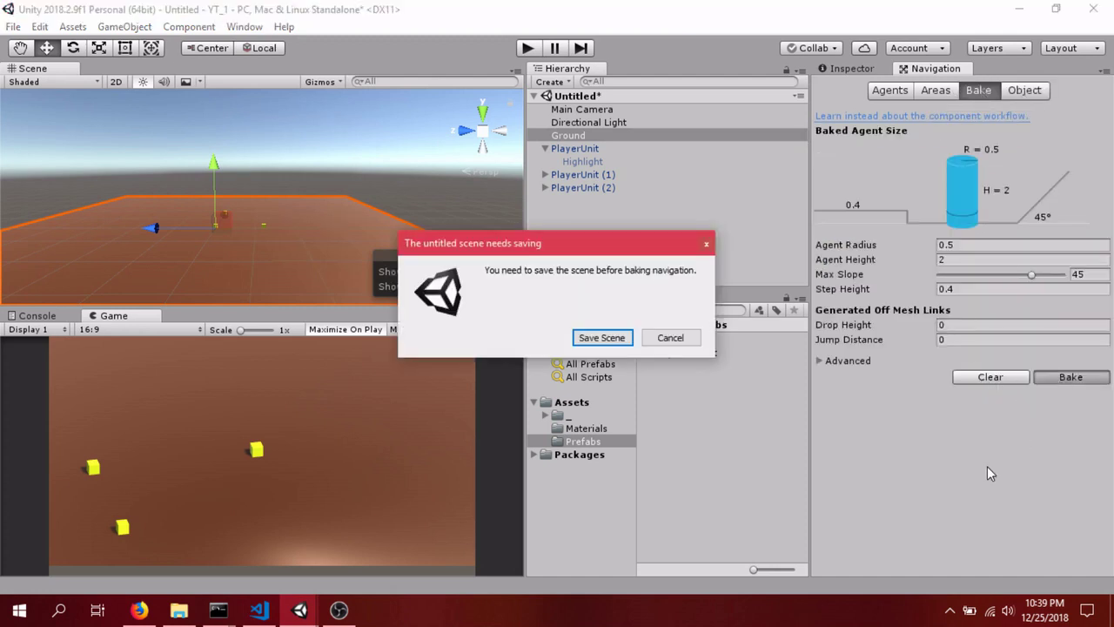
Save the scene as RTSScene in Assets so the NavMesh bake completes.
click(599, 339)
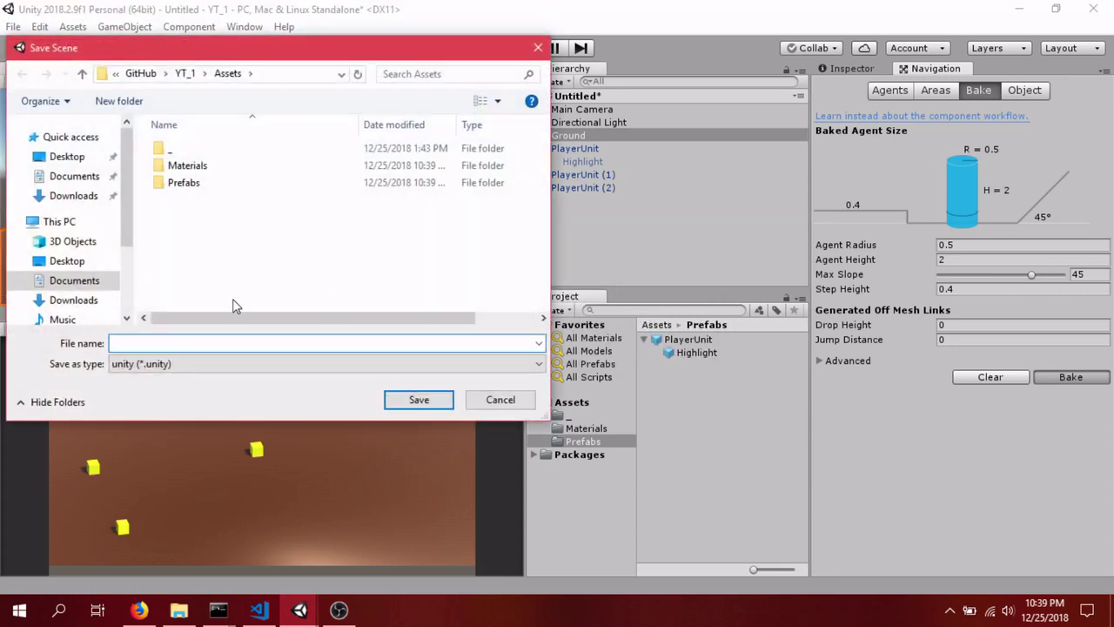
text(RTsScene)
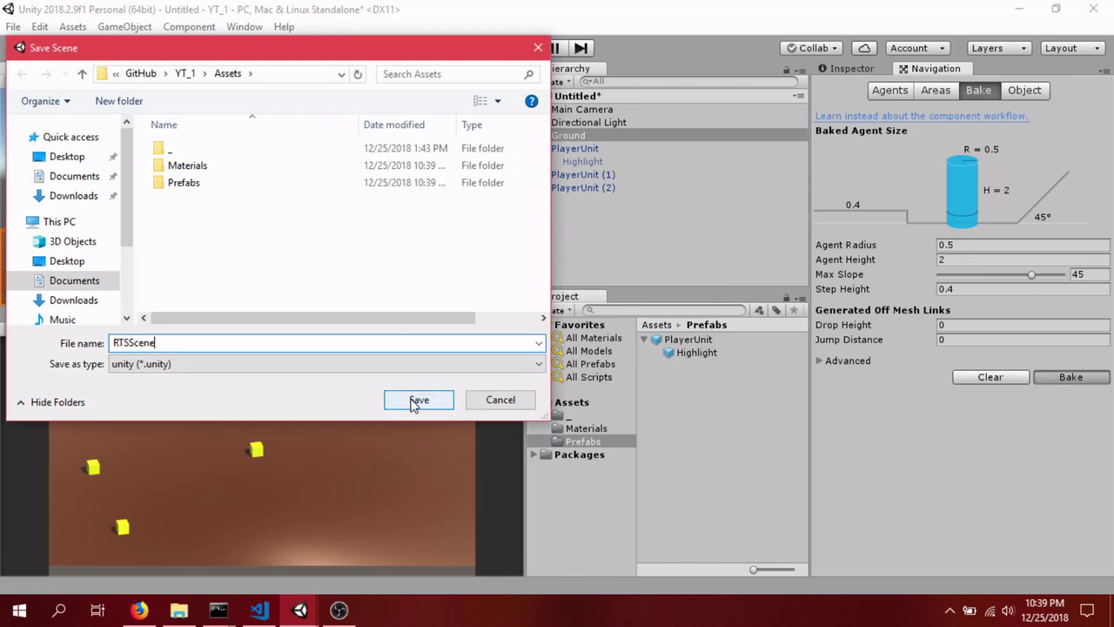
click(412, 403)
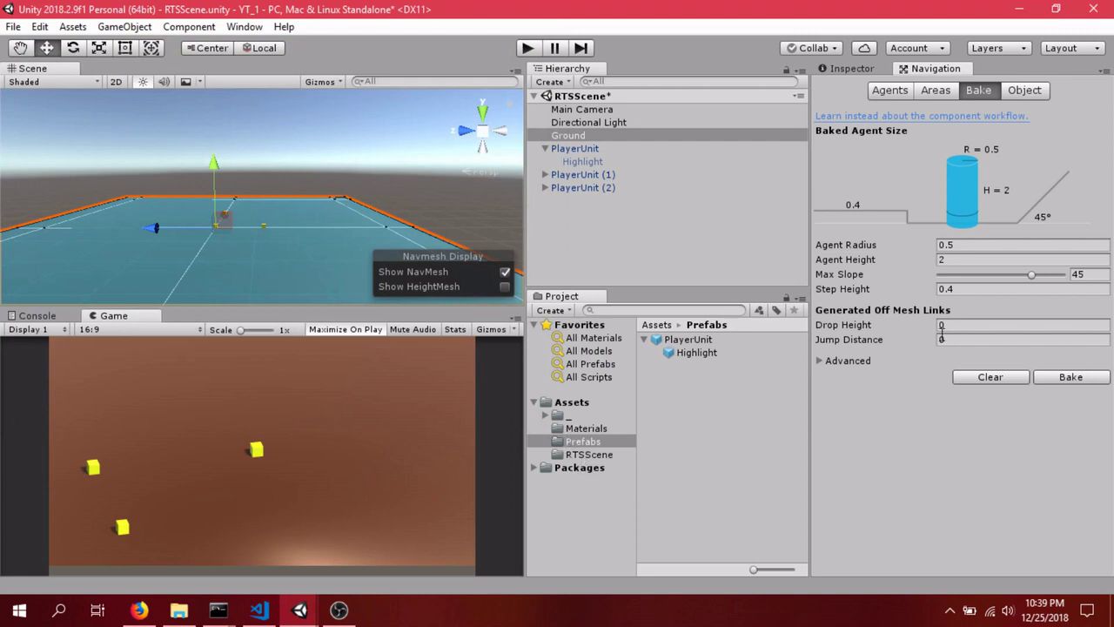
click(1062, 378)
alt+drag(353, 202, 284, 217)
click(258, 148)
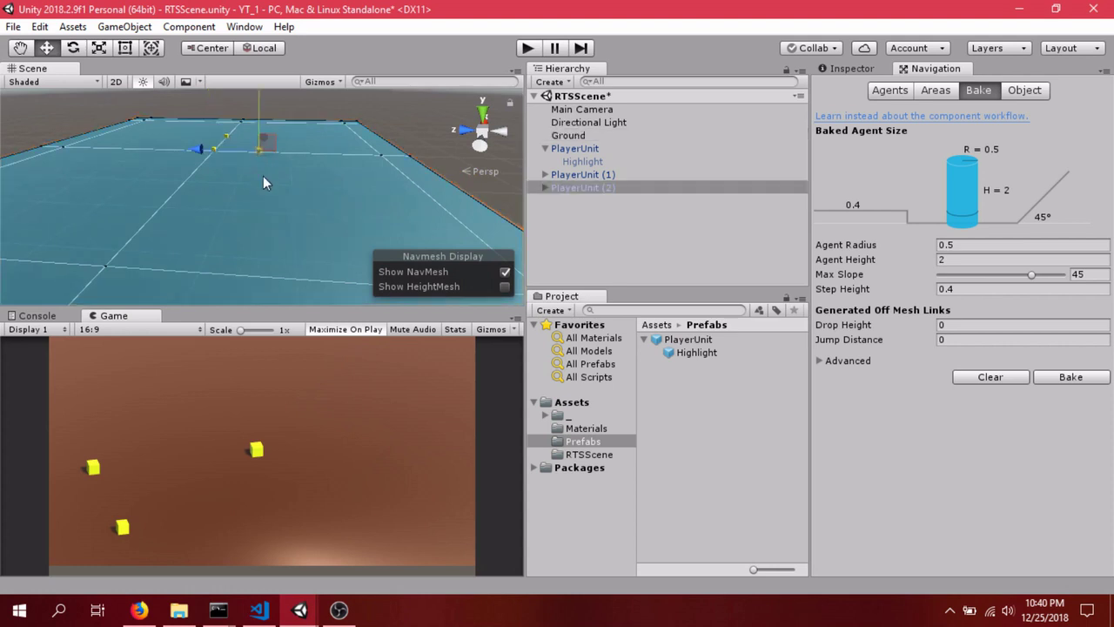